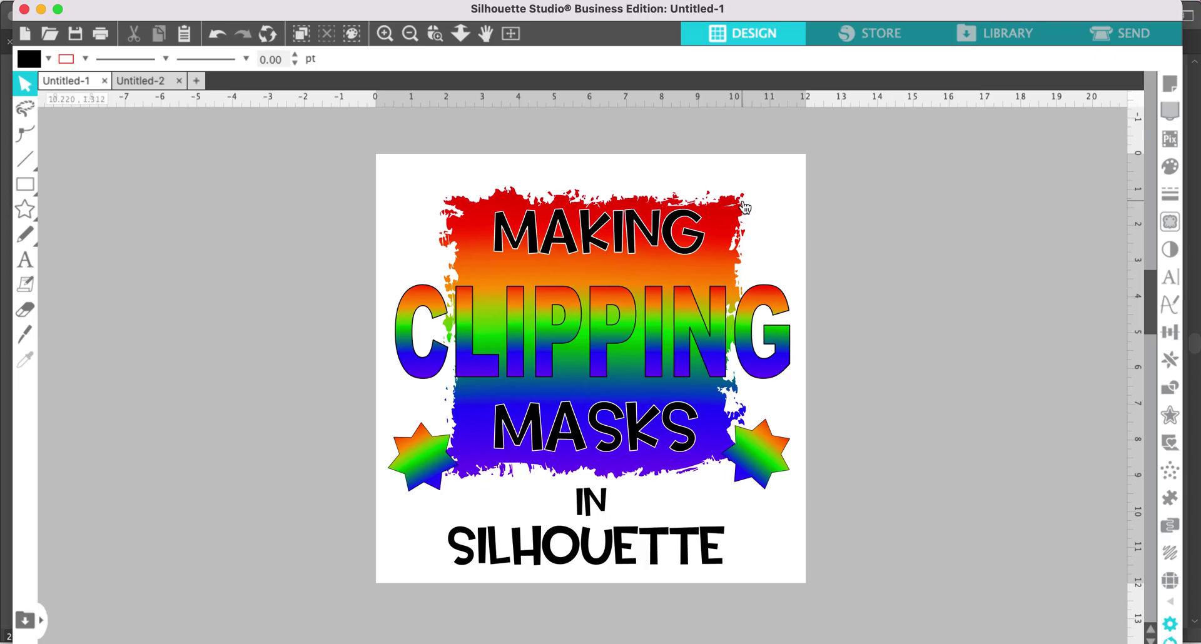
# Move the rainbow brush shape off the left side of the page, and switch to the Untitled-2 document
pyautogui.moveTo(744, 206); pyautogui.dragTo(372, 221)
pyautogui.click(275, 191)
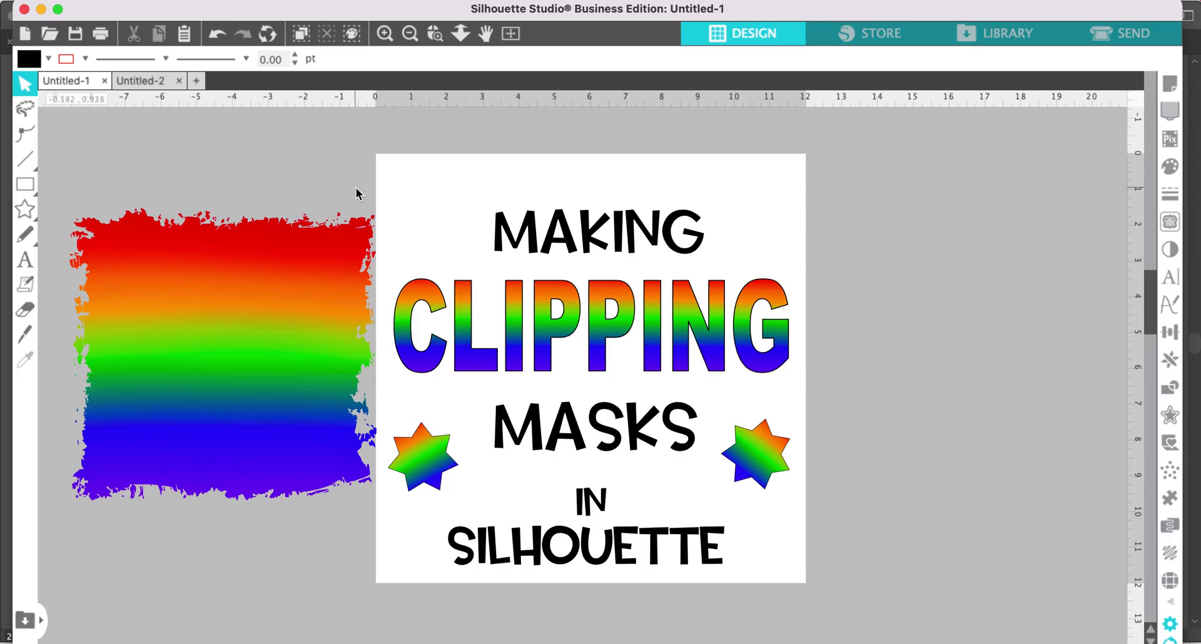
pyautogui.click(143, 80)
pyautogui.click(712, 478)
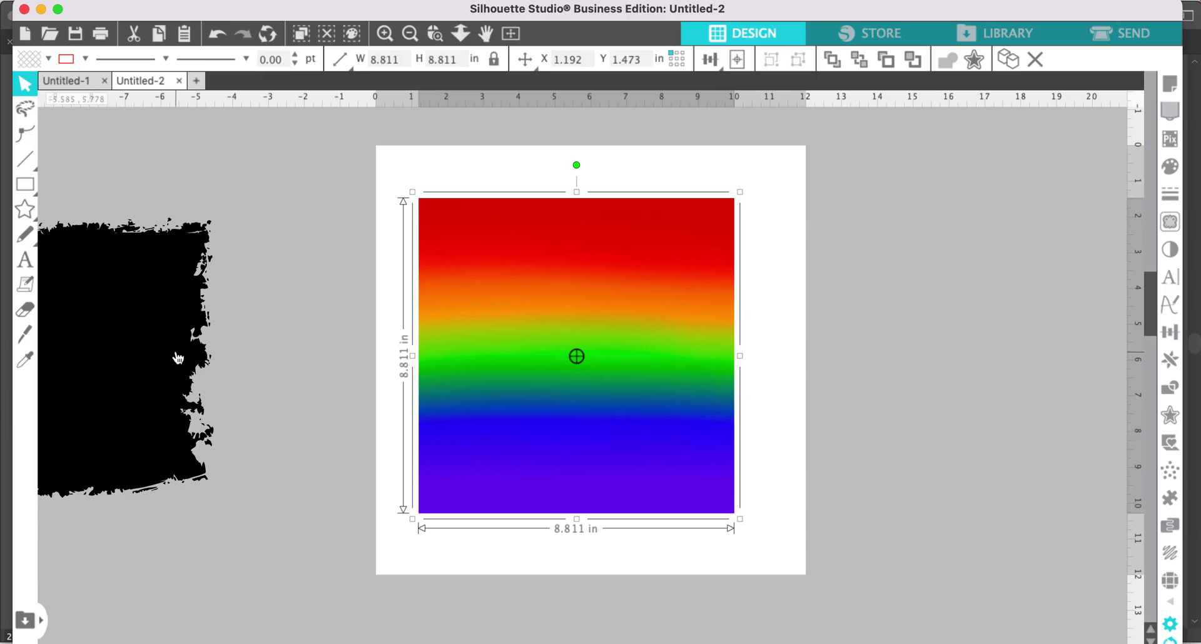
# Move the black brush shape onto the rainbow square and shrink it to about 8 in wide
pyautogui.moveTo(179, 357); pyautogui.dragTo(369, 364)
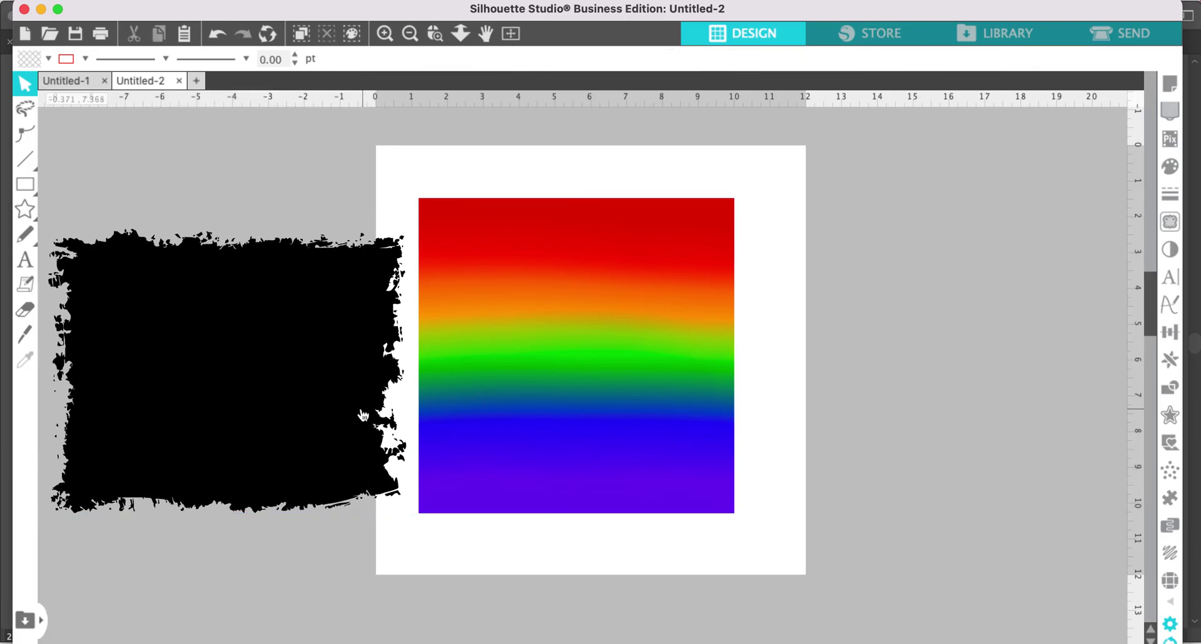
pyautogui.click(337, 414)
pyautogui.click(339, 420)
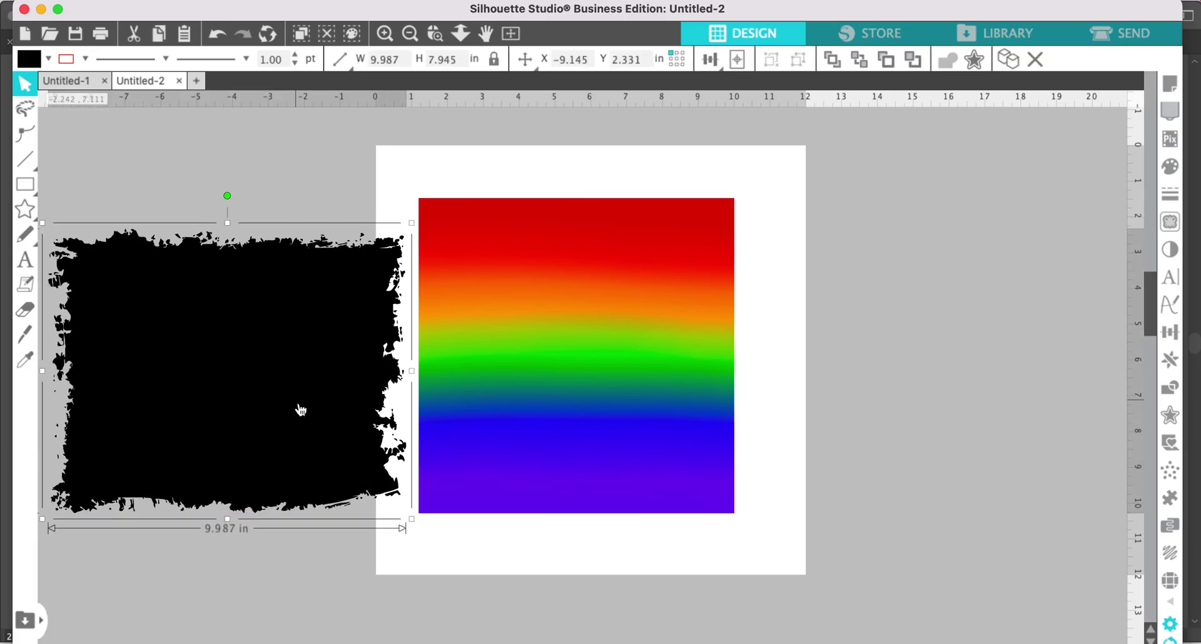
pyautogui.moveTo(300, 410); pyautogui.dragTo(497, 395)
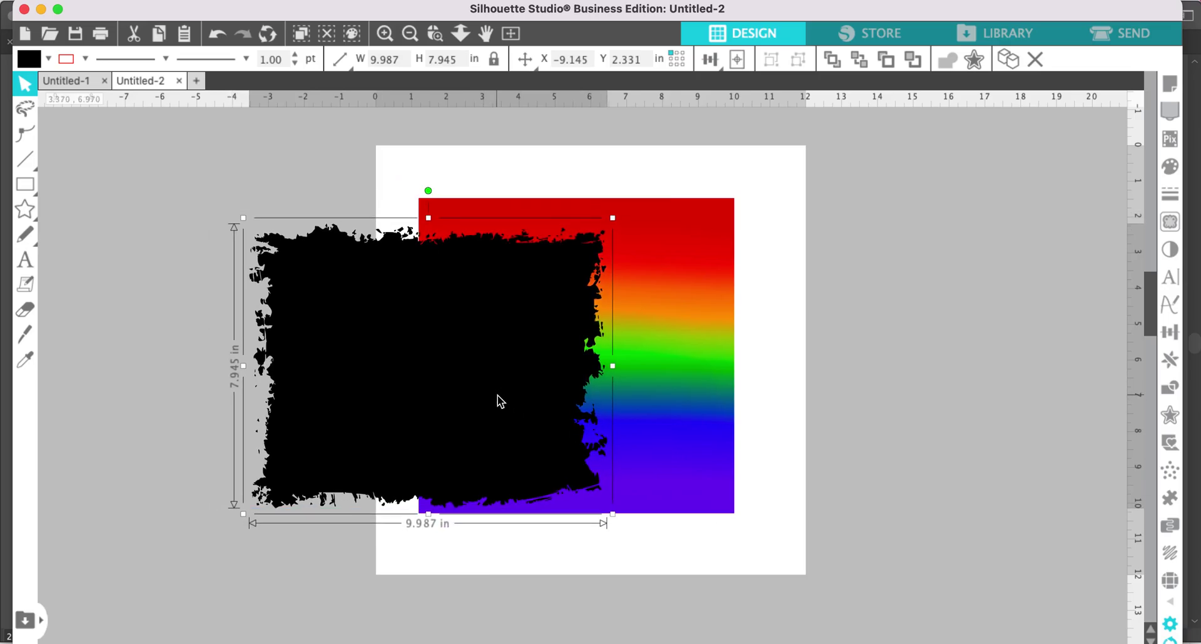
pyautogui.moveTo(612, 515); pyautogui.dragTo(463, 426)
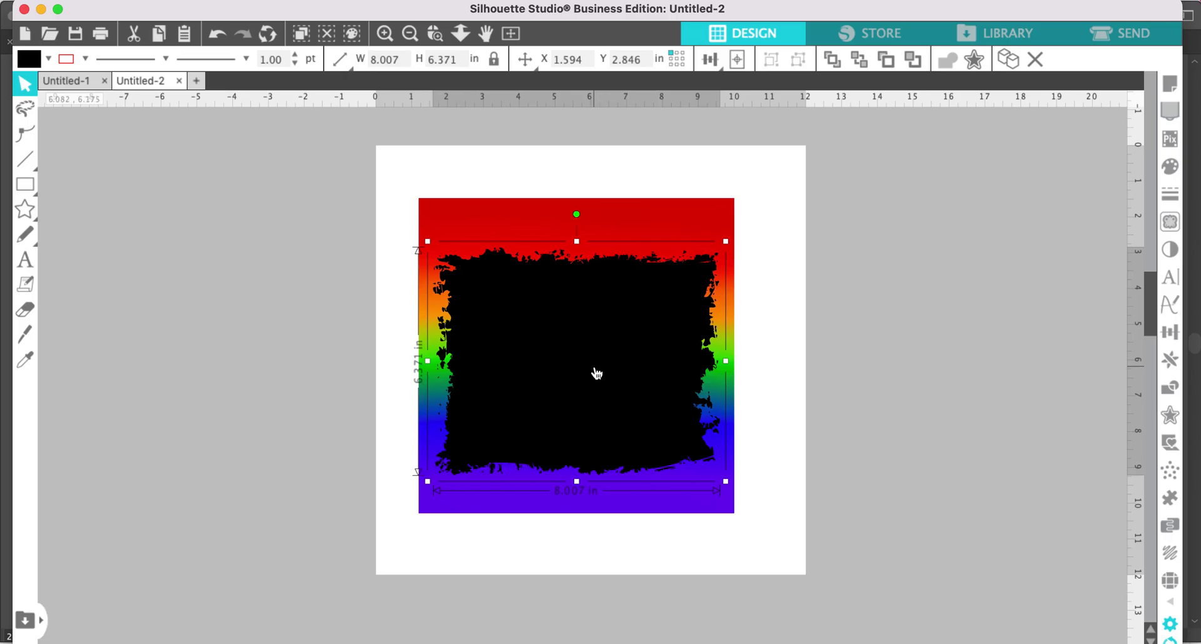
# Bring the black brush shape to the front and position it horizontally centred within the rainbow square
pyautogui.moveTo(538, 358); pyautogui.dragTo(532, 361)
pyautogui.click(467, 227)
pyautogui.click(540, 360)
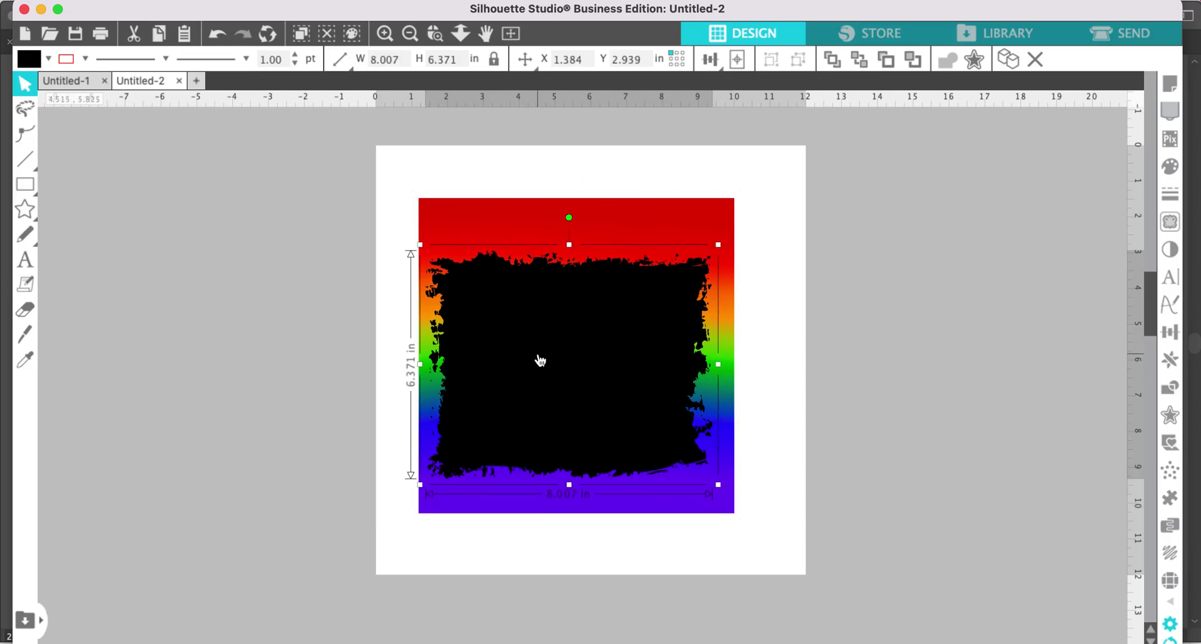
pyautogui.rightClick(540, 361)
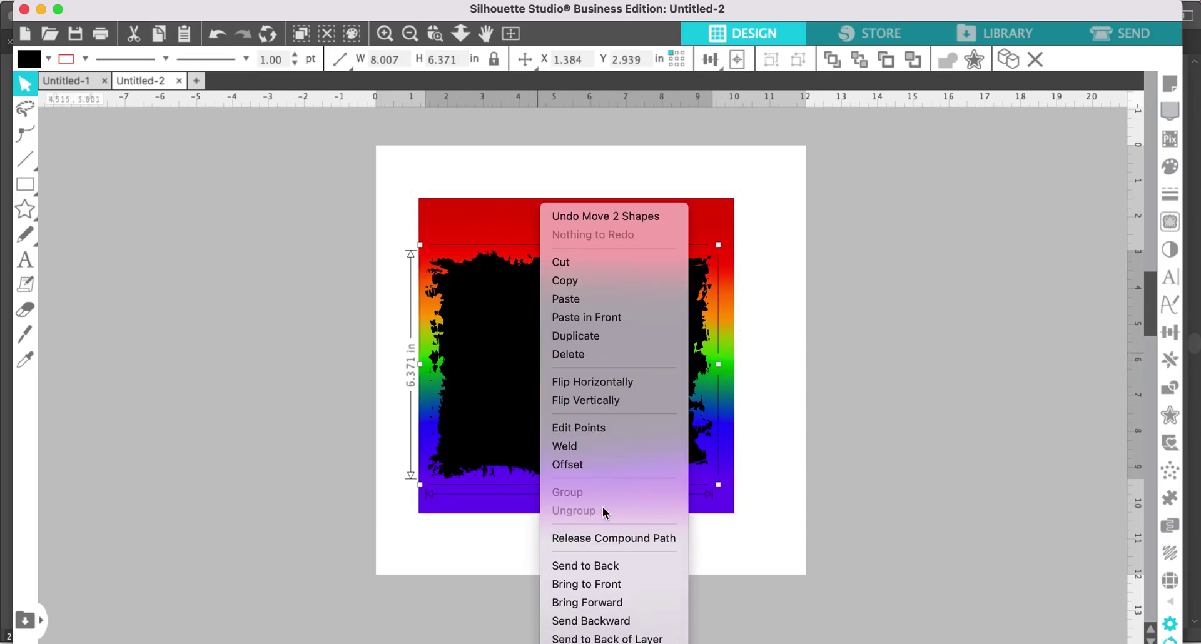
pyautogui.click(590, 589)
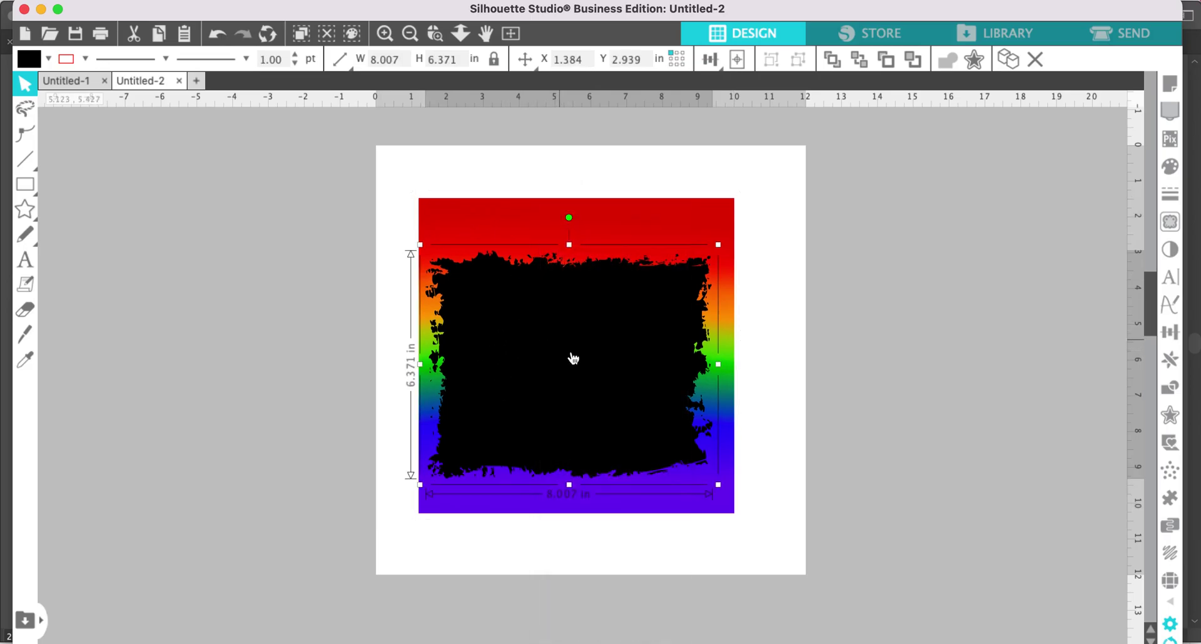
pyautogui.moveTo(554, 363); pyautogui.dragTo(562, 363)
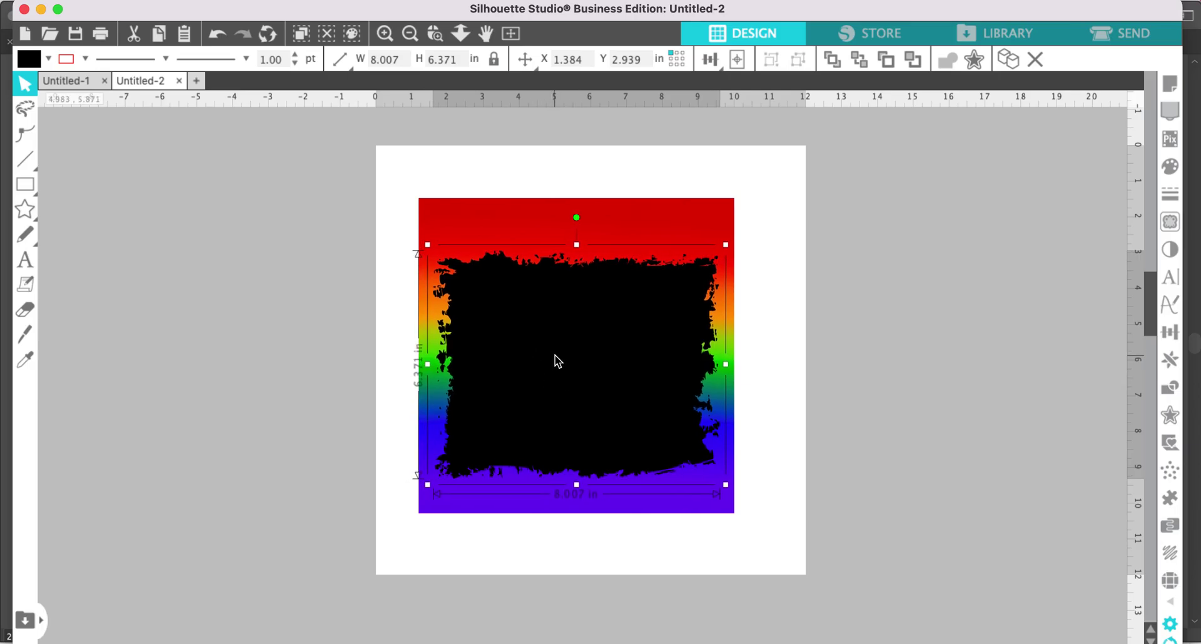
# Crop the rainbow square with the black brush shape by selecting both objects
pyautogui.moveTo(316, 167); pyautogui.dragTo(785, 569)
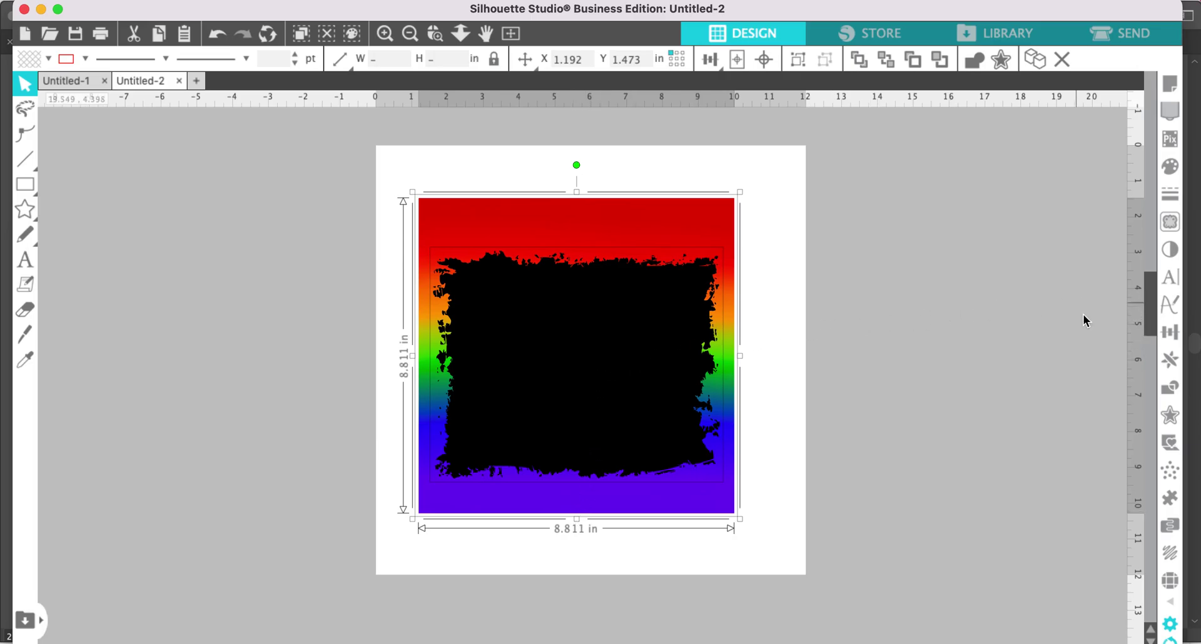
pyautogui.click(1170, 397)
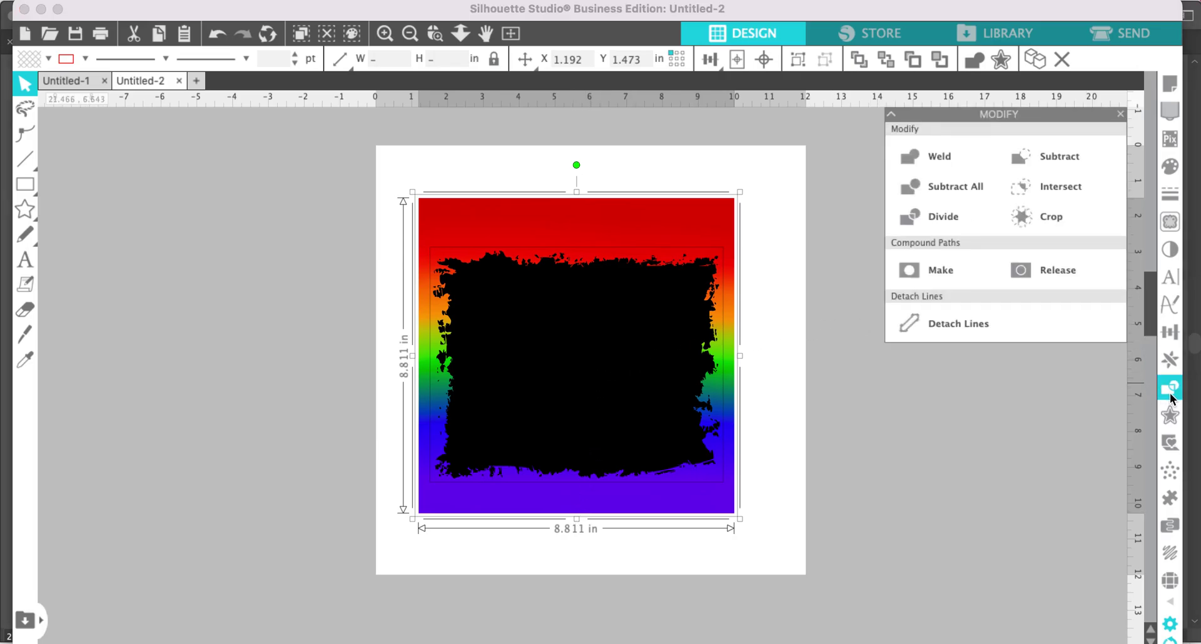
pyautogui.click(1048, 225)
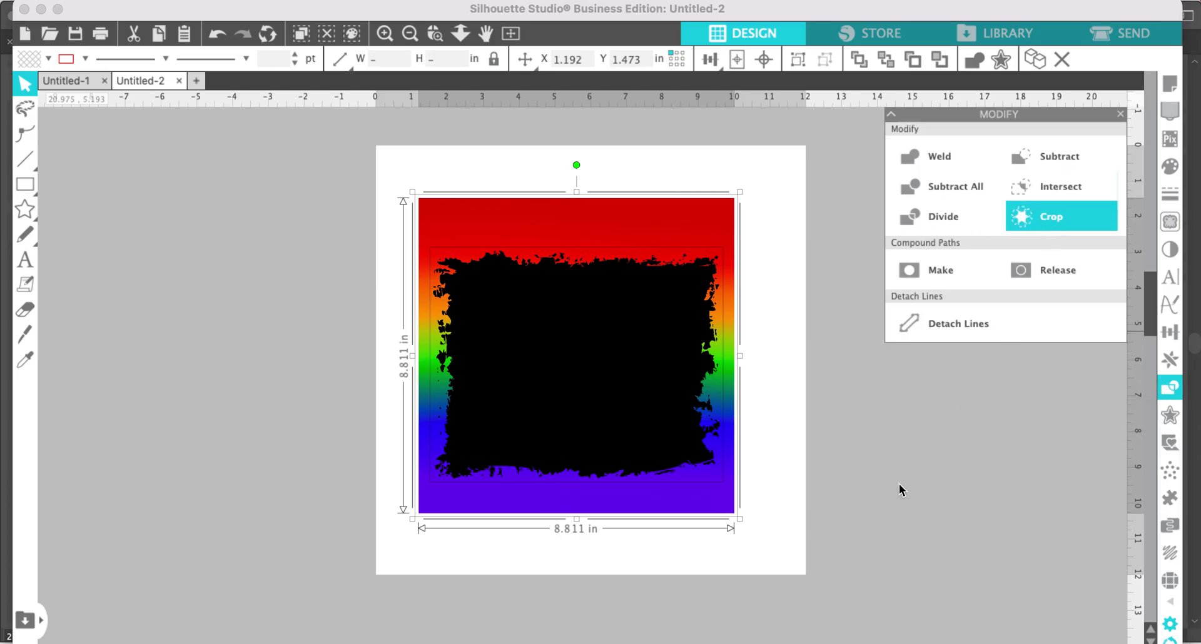
pyautogui.click(954, 463)
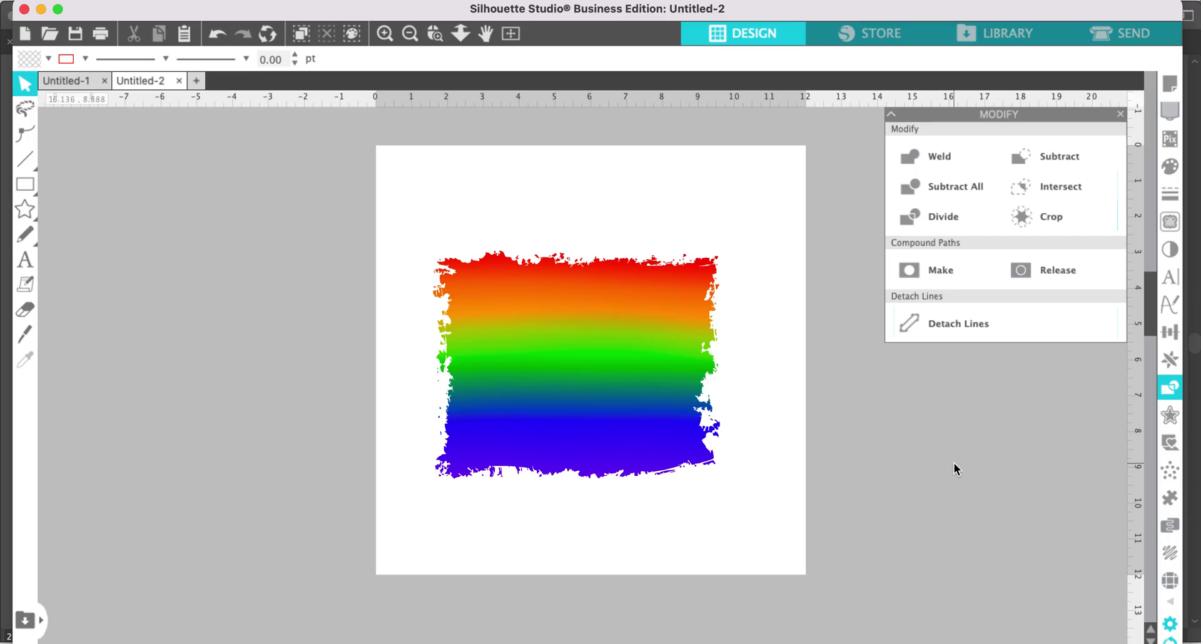
# Undo the crop and clear the black brush shape away, leaving only the rainbow square on the page
pyautogui.press('super+z')
pyautogui.press('super+z')
pyautogui.click(330, 305)
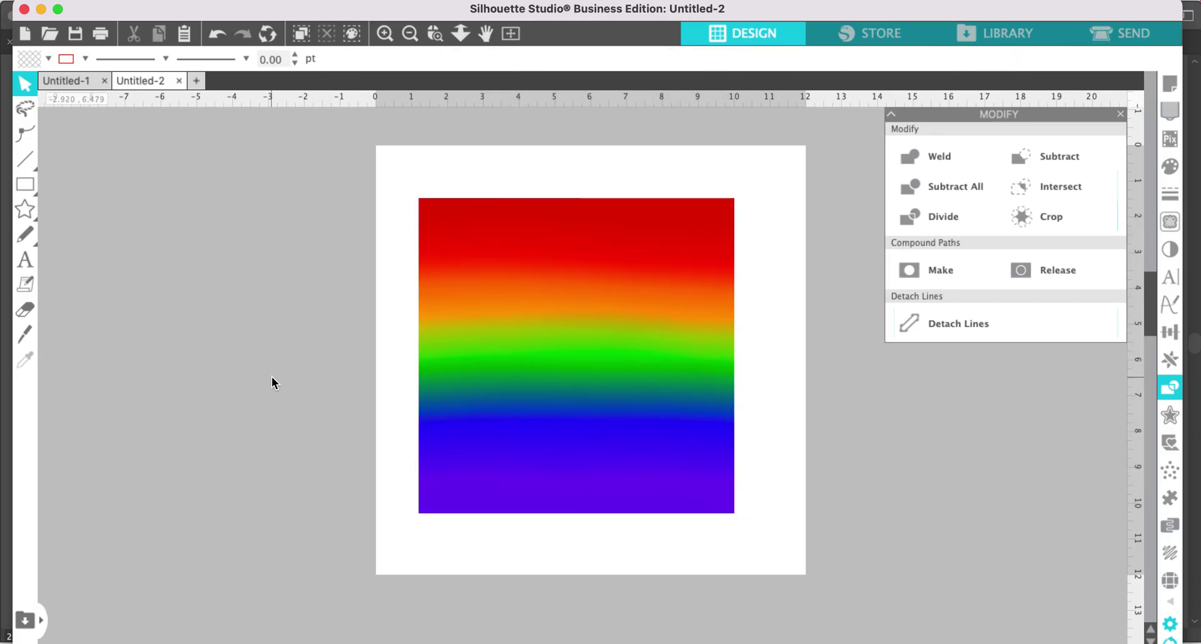
# Nudge the rainbow square slightly to the right and add the text HELLO beside the page's left edge
pyautogui.moveTo(593, 364)
pyautogui.mouseDown()
pyautogui.moveTo(601, 370)
pyautogui.moveTo(594, 363)
pyautogui.mouseUp()
pyautogui.press('Escape')
pyautogui.click(25, 259)
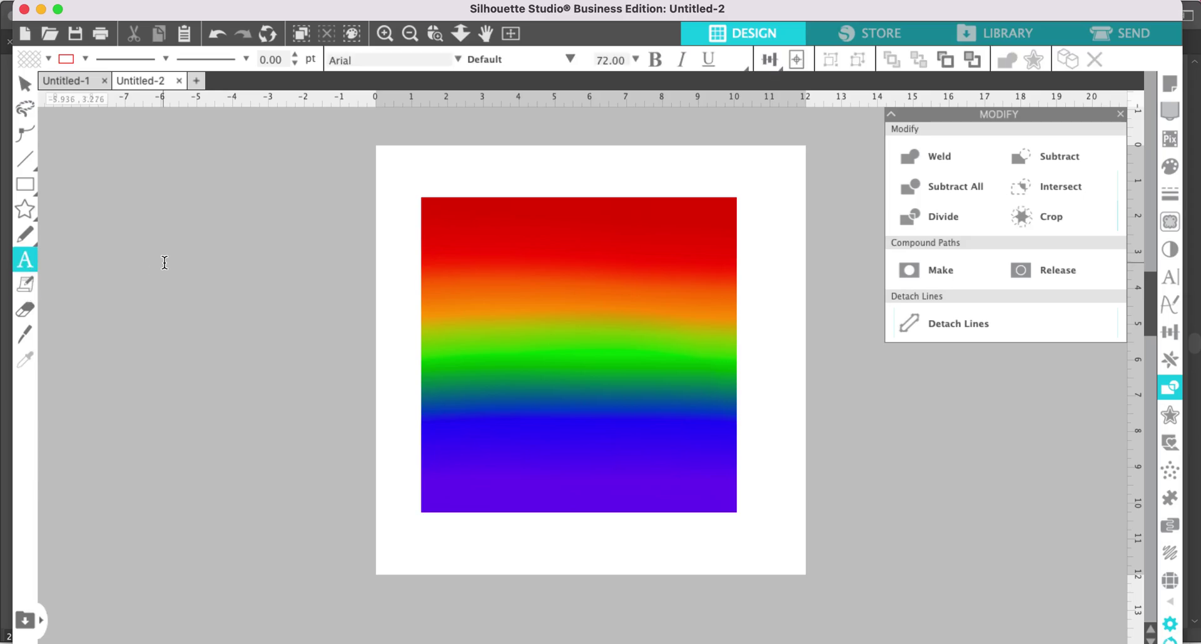
pyautogui.click(223, 245)
pyautogui.write('HE')
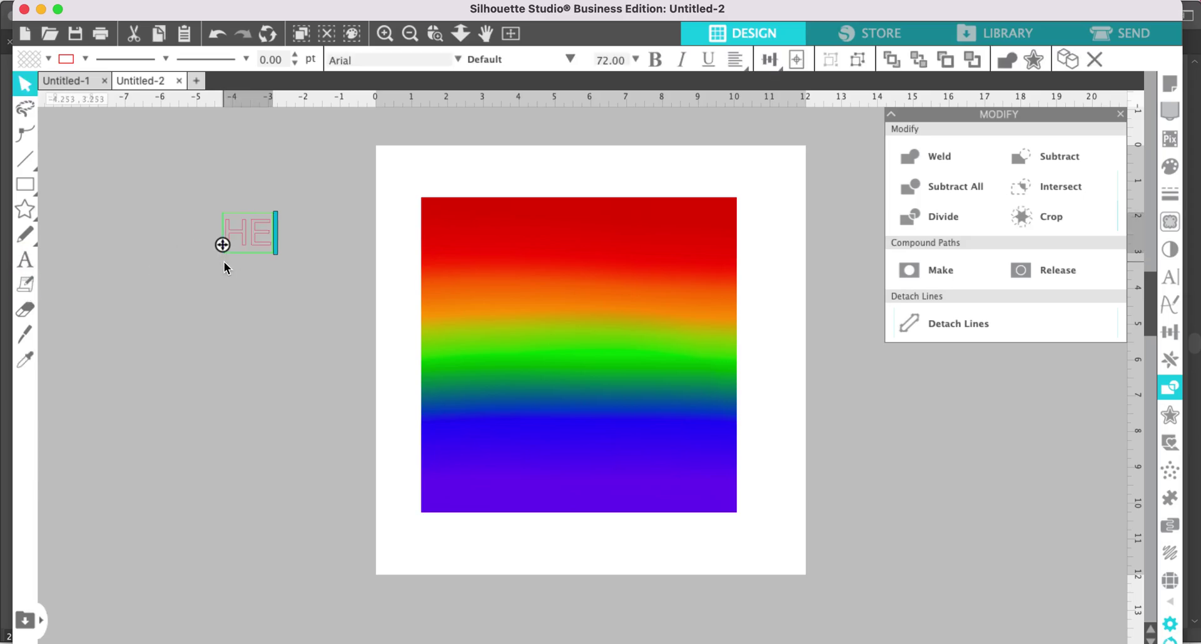
pyautogui.write('LLO')
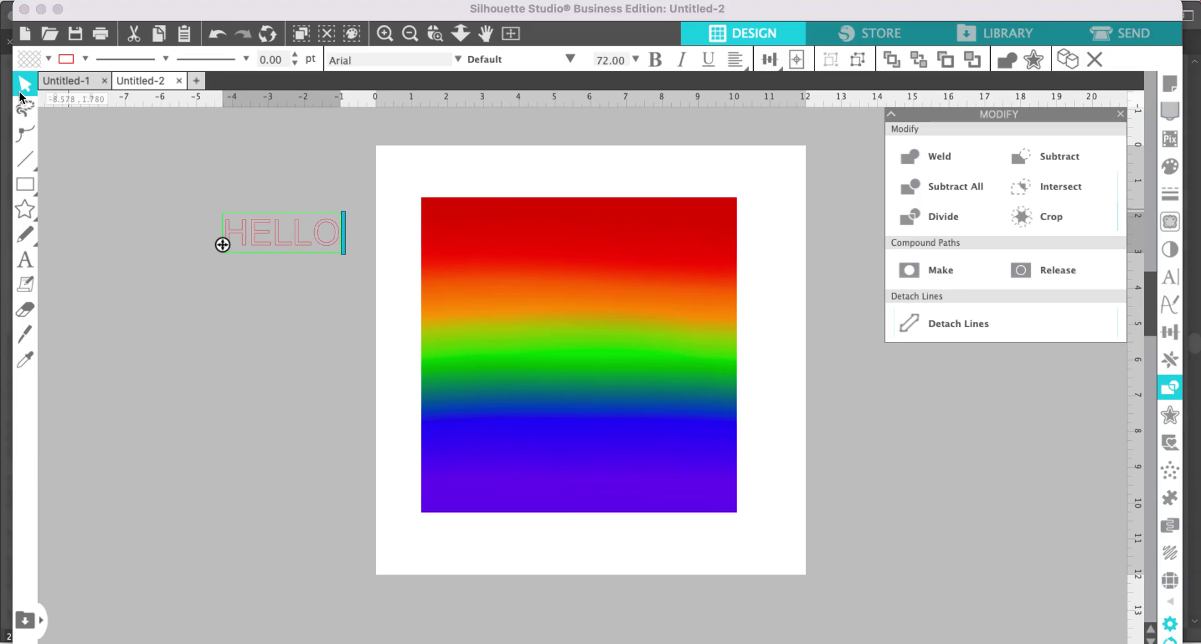
pyautogui.click(297, 309)
# Enlarge the HELLO text to about 8.96 in wide and place it across the middle of the rainbow square
pyautogui.click(283, 244)
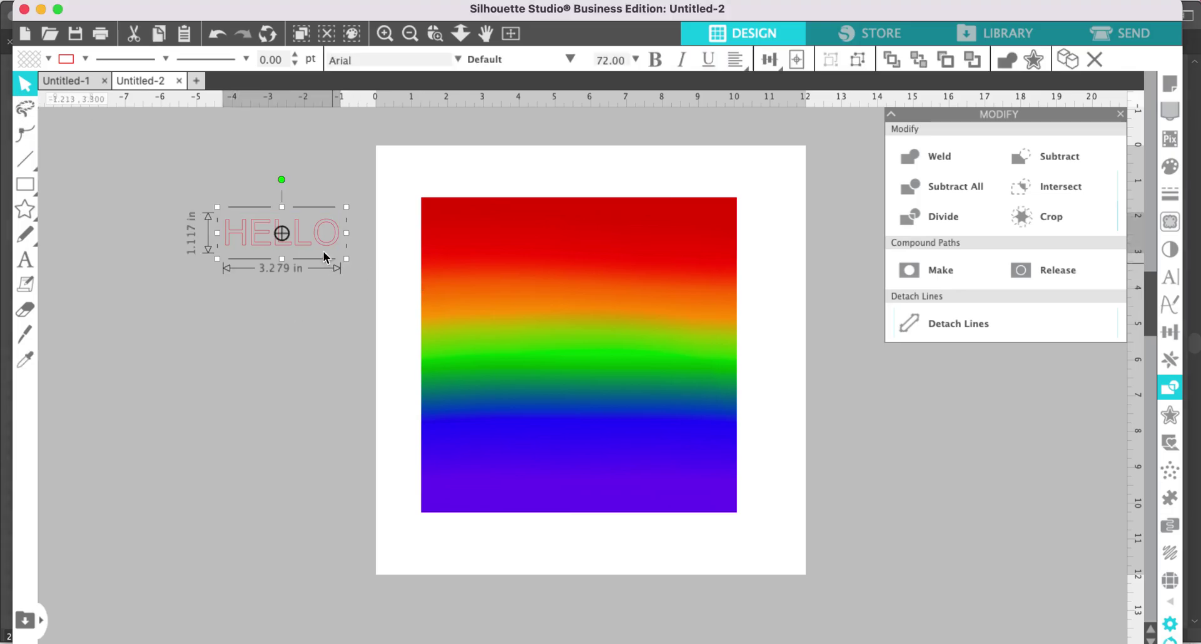
pyautogui.moveTo(346, 259); pyautogui.dragTo(536, 367)
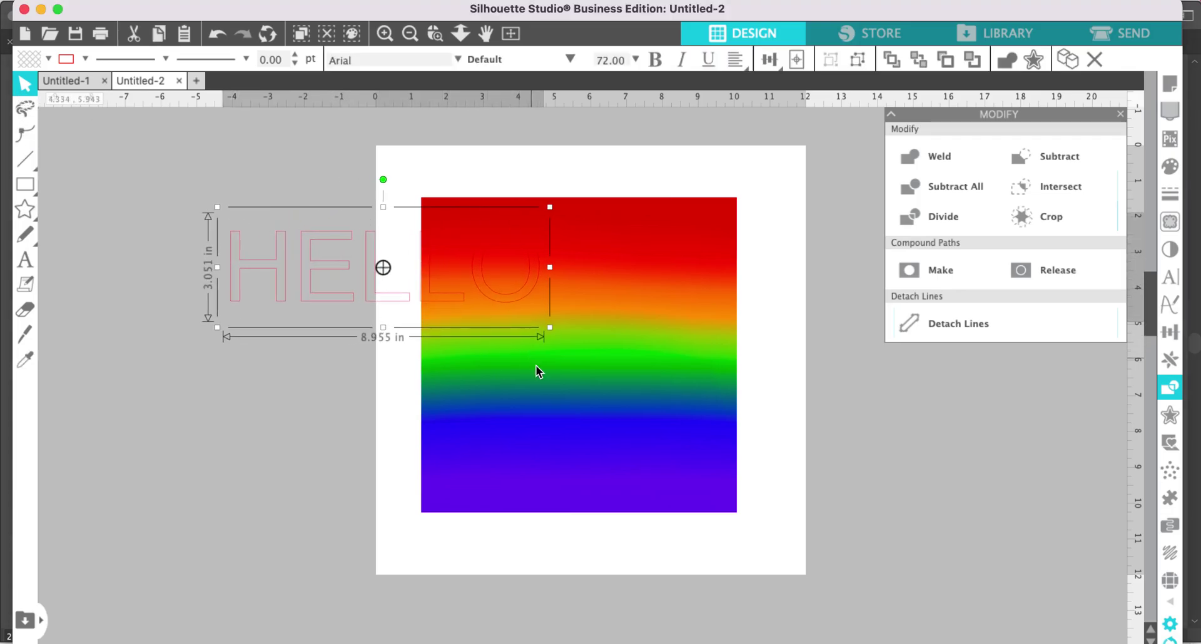
pyautogui.moveTo(400, 304); pyautogui.dragTo(602, 359)
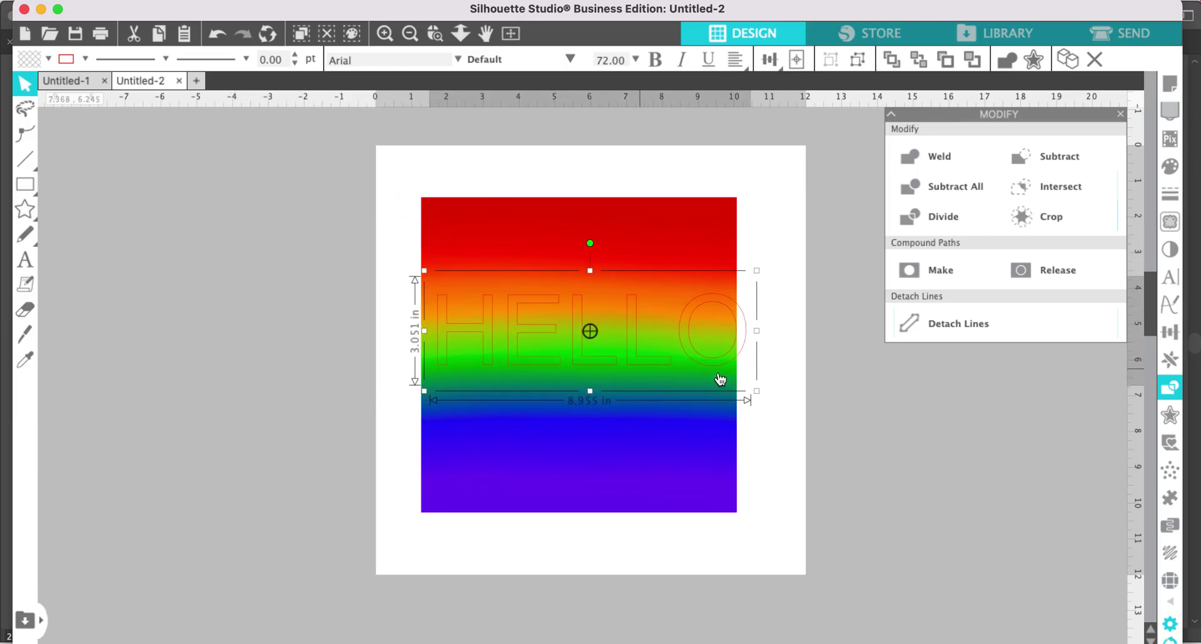
# Fill the HELLO text with black and set its line color to transparent
pyautogui.click(1172, 169)
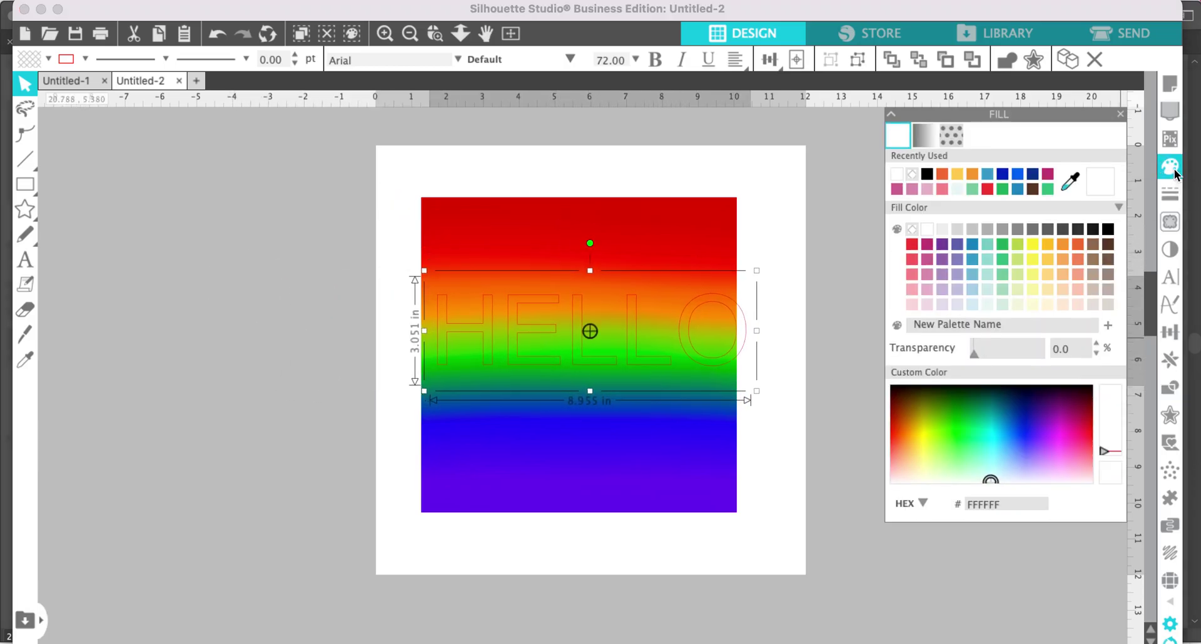
pyautogui.click(926, 175)
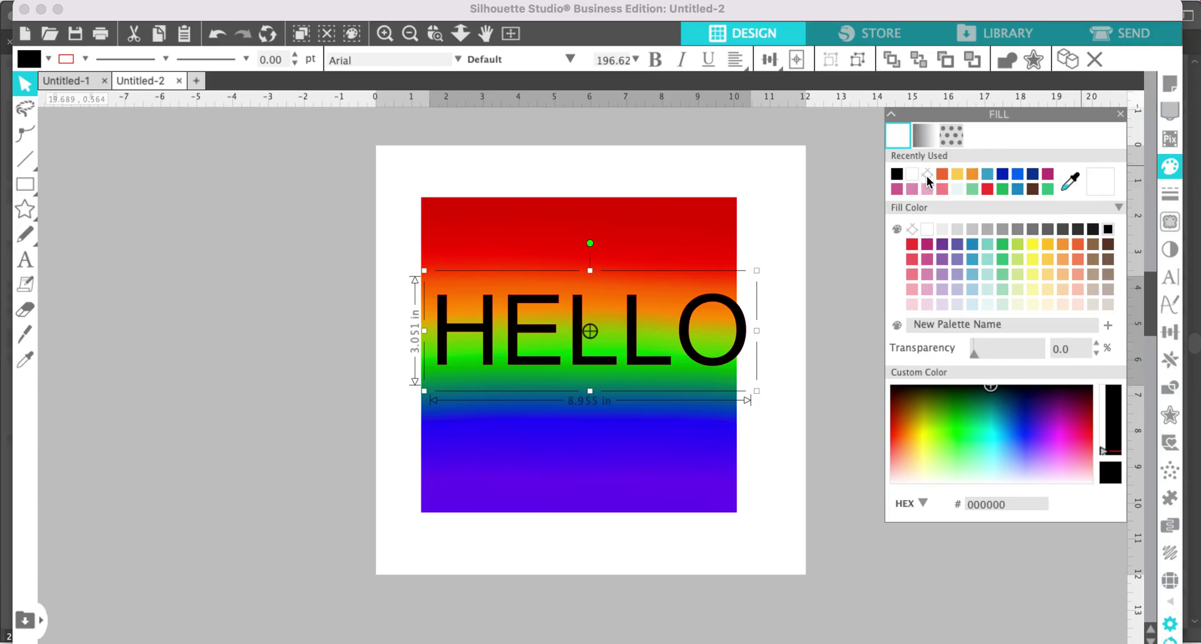
pyautogui.click(1169, 194)
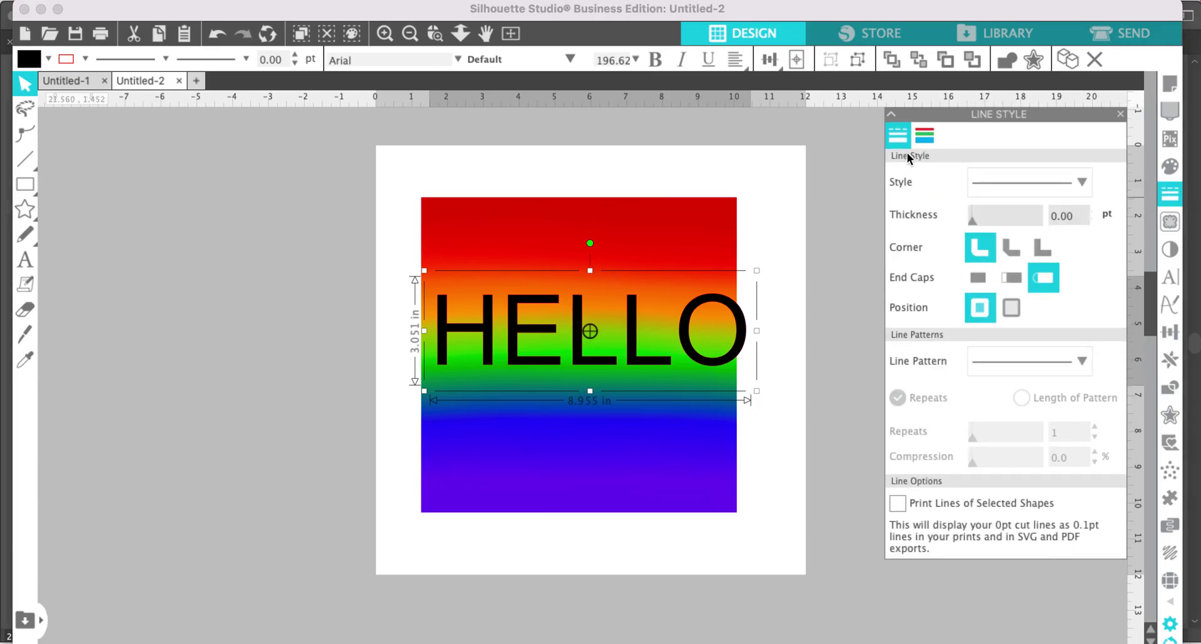
pyautogui.click(924, 135)
pyautogui.click(927, 174)
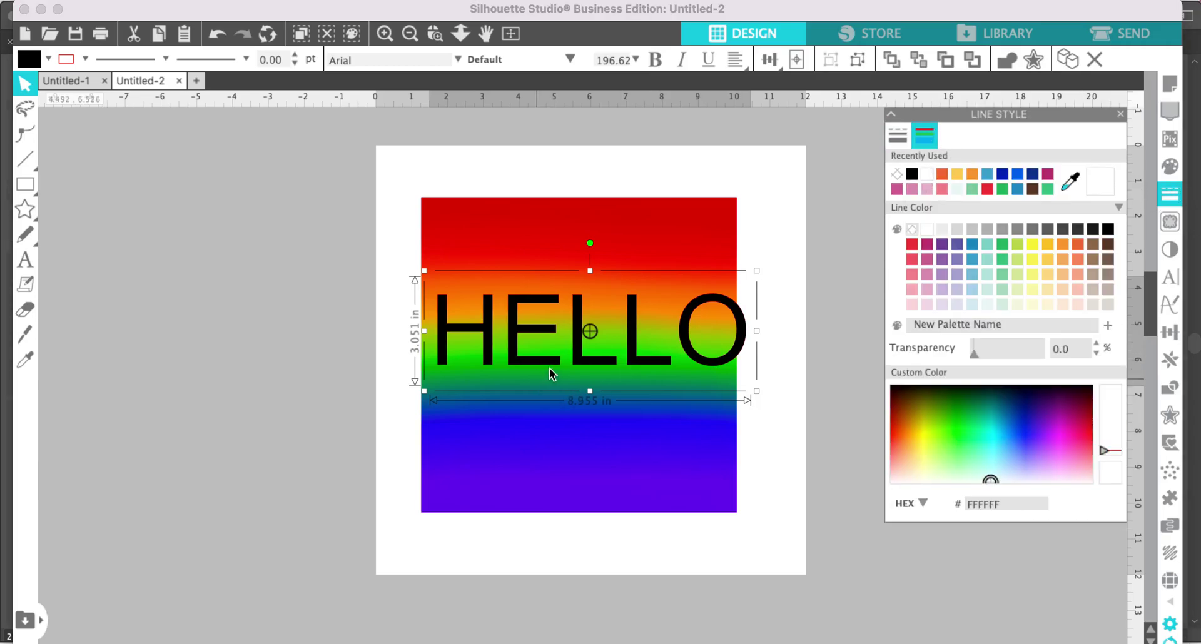
pyautogui.doubleClick(540, 330)
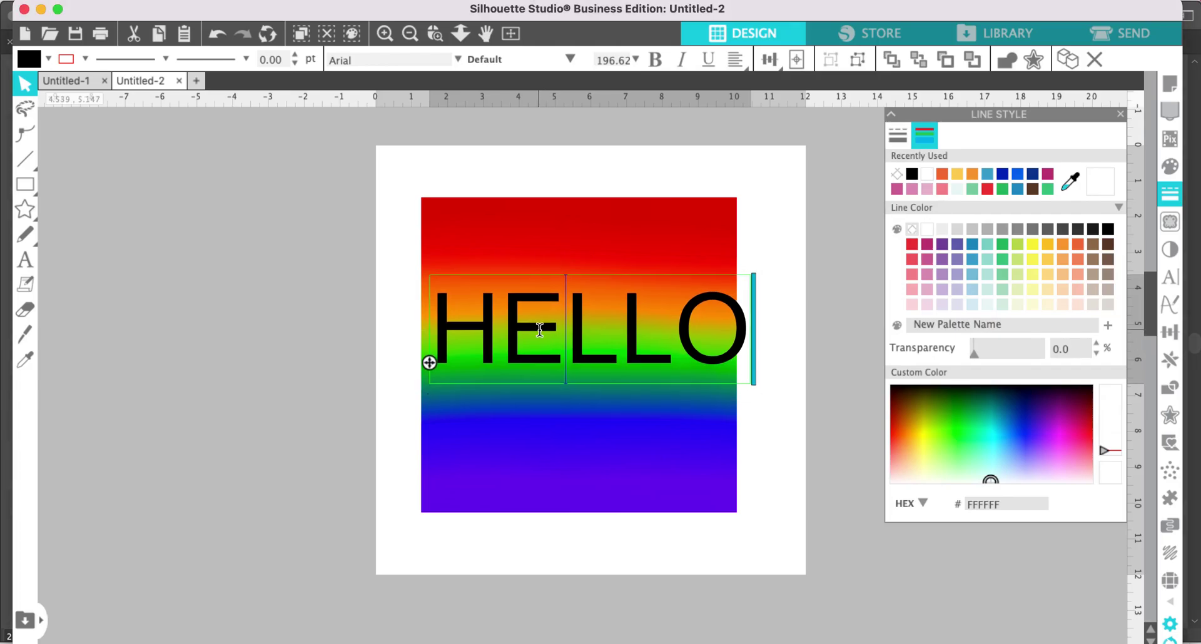
pyautogui.press('super+a')
pyautogui.click(273, 429)
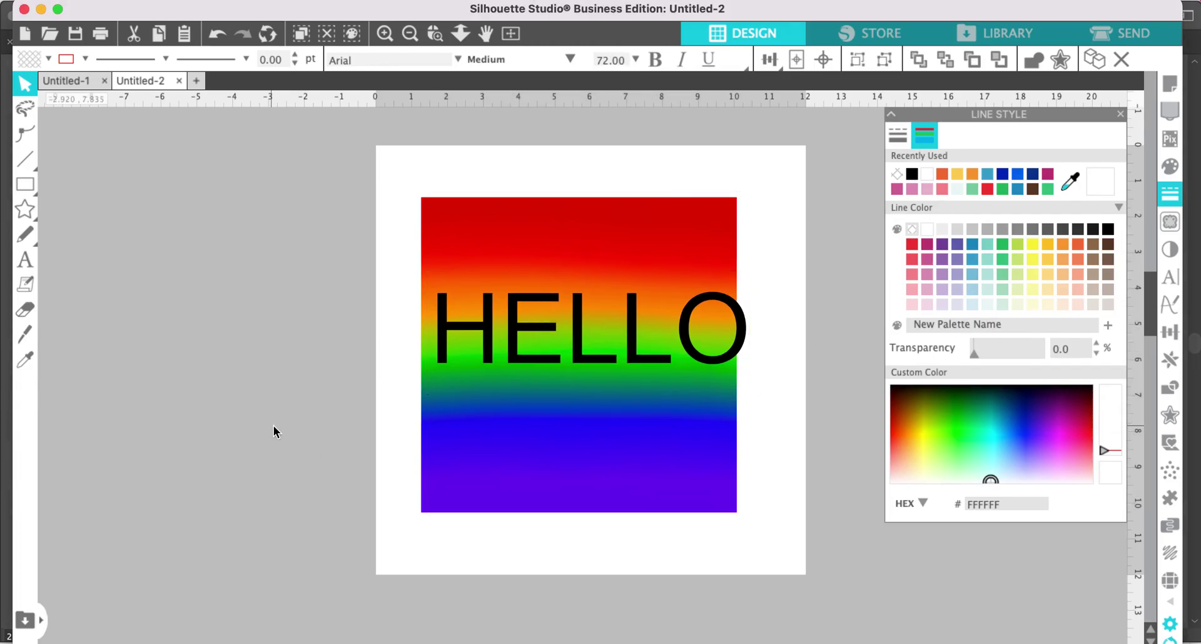
# Change the HELLO text's font to Abstracts and centre the text horizontally on the rainbow square
pyautogui.click(485, 349)
pyautogui.click(457, 58)
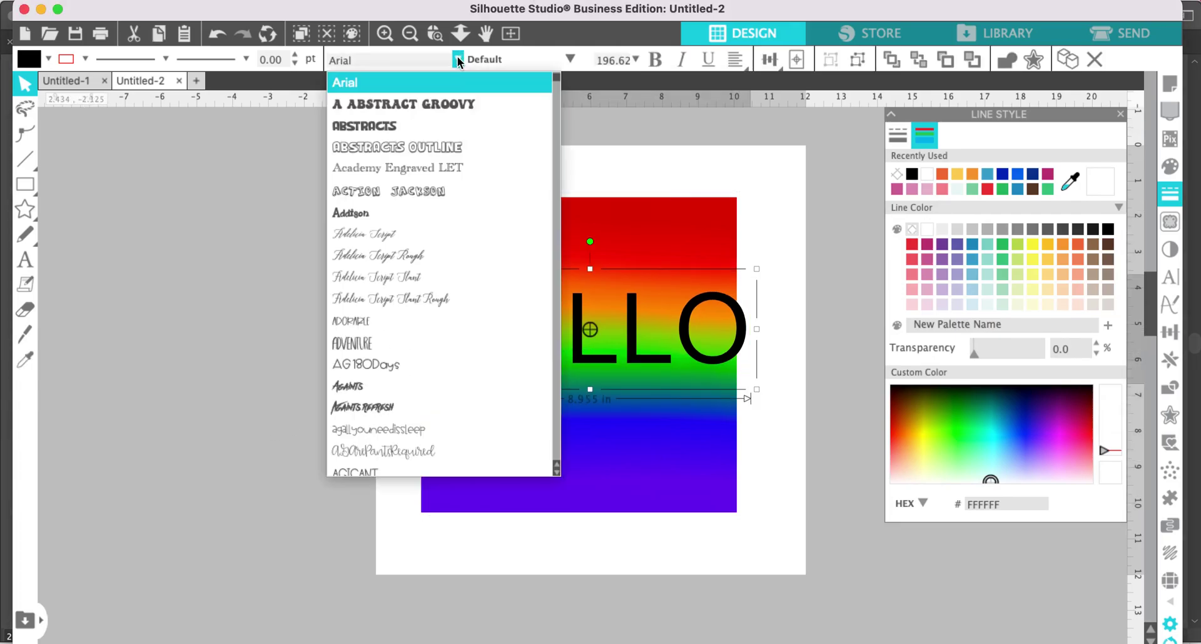
pyautogui.click(389, 125)
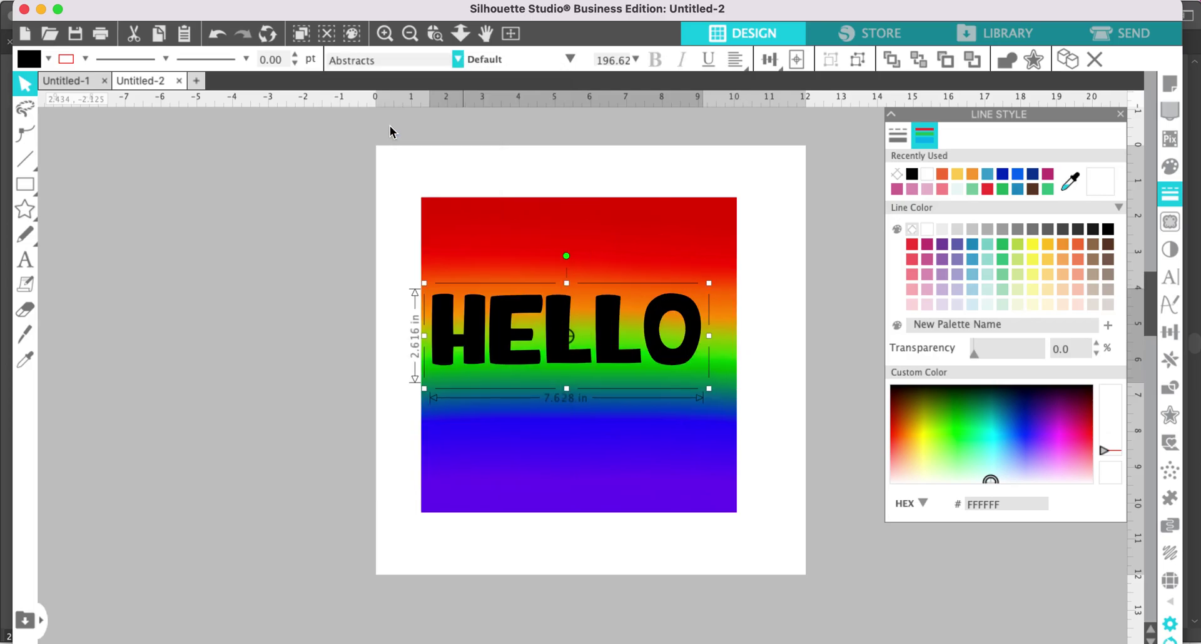
pyautogui.moveTo(609, 359); pyautogui.dragTo(622, 364)
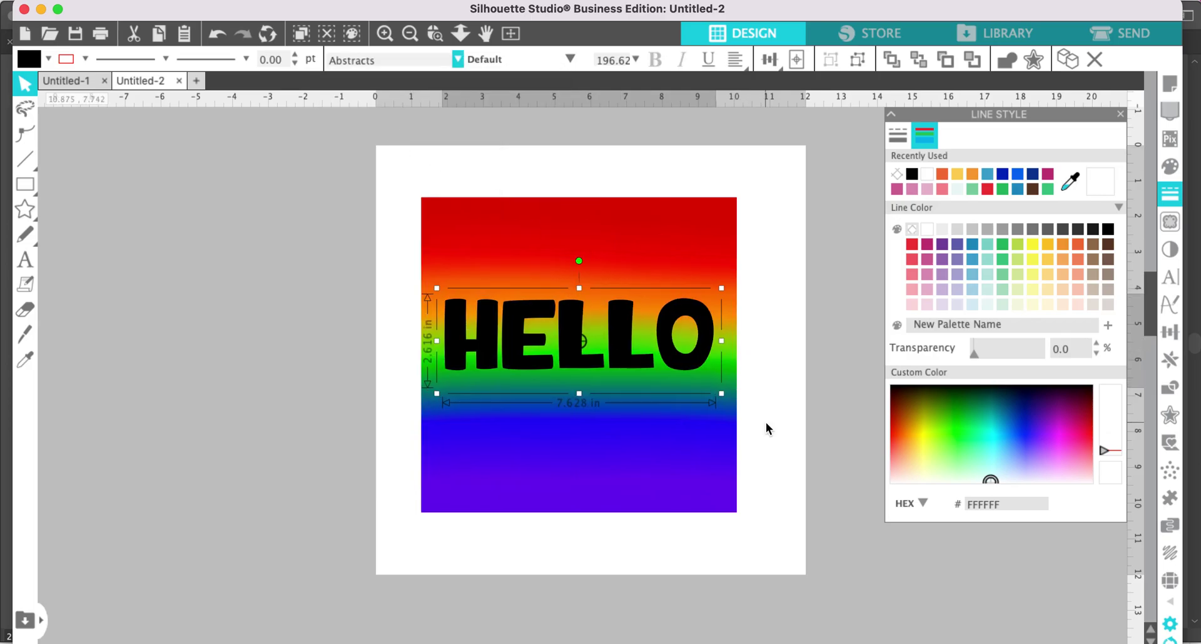
# Reduce the rainbow square's height from above and below to about 4.09 in so it closely surrounds the HELLO text
pyautogui.click(666, 238)
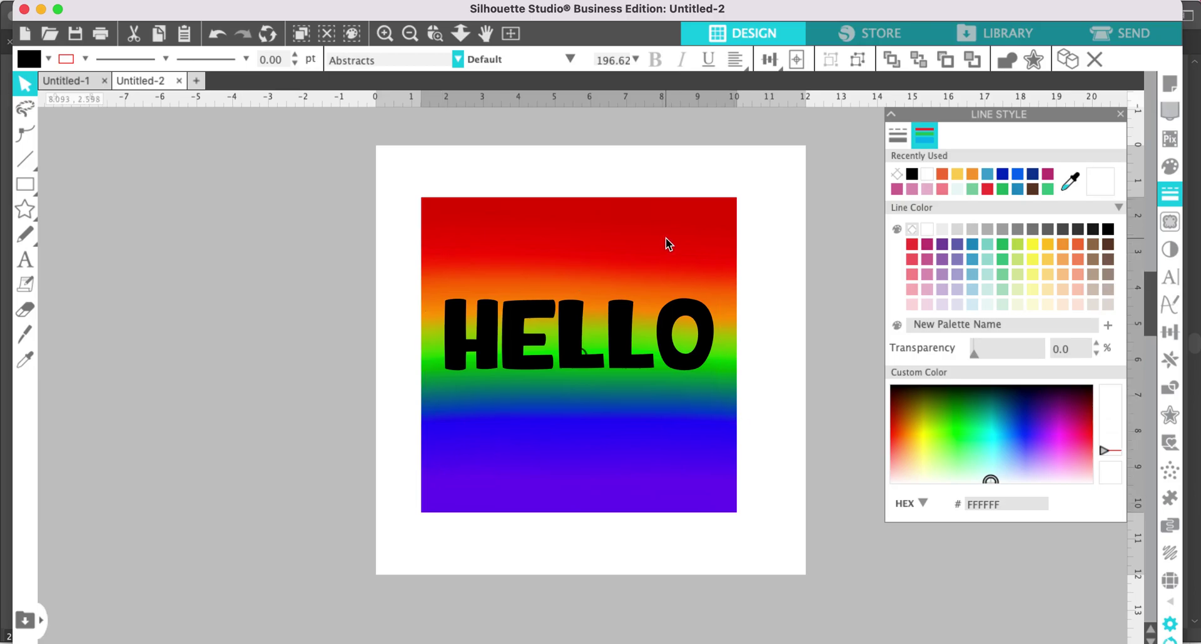
pyautogui.moveTo(579, 191); pyautogui.dragTo(579, 250)
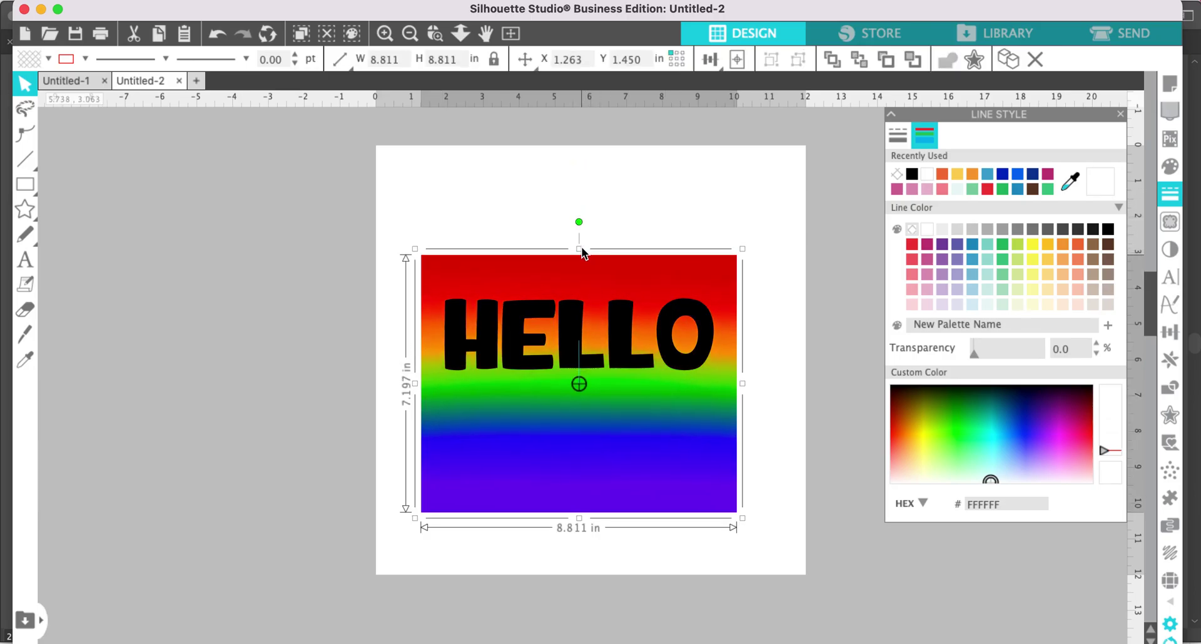
pyautogui.moveTo(579, 522); pyautogui.dragTo(594, 413)
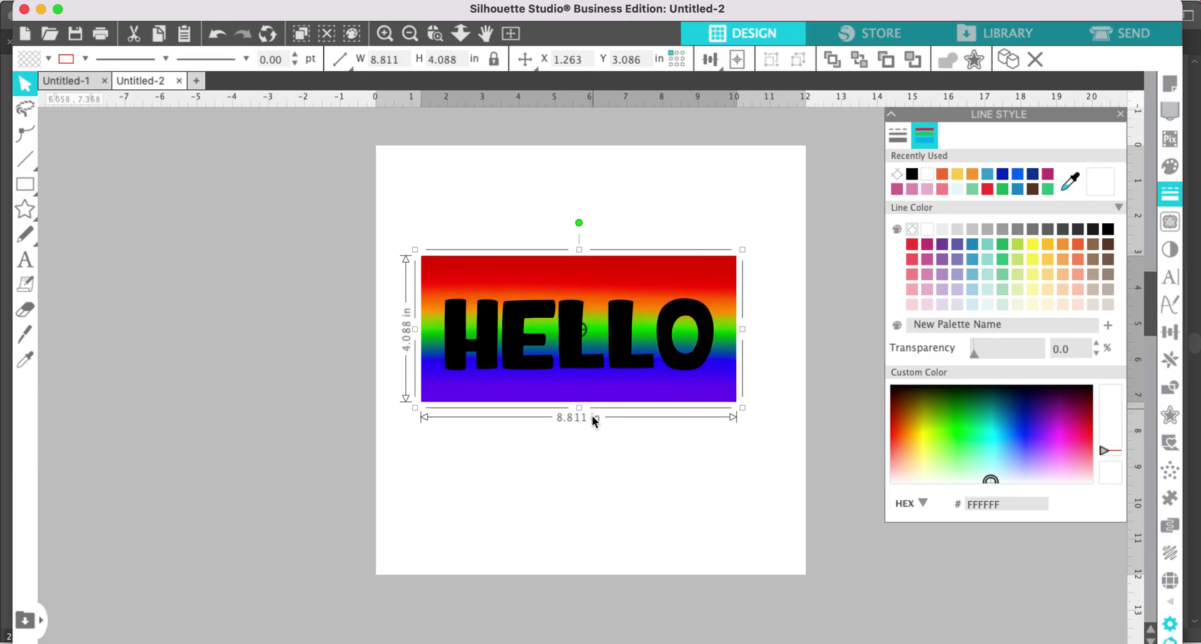
# Crop the rainbow rectangle with the HELLO text so the pattern remains only inside the letters
pyautogui.click(554, 471)
pyautogui.click(526, 348)
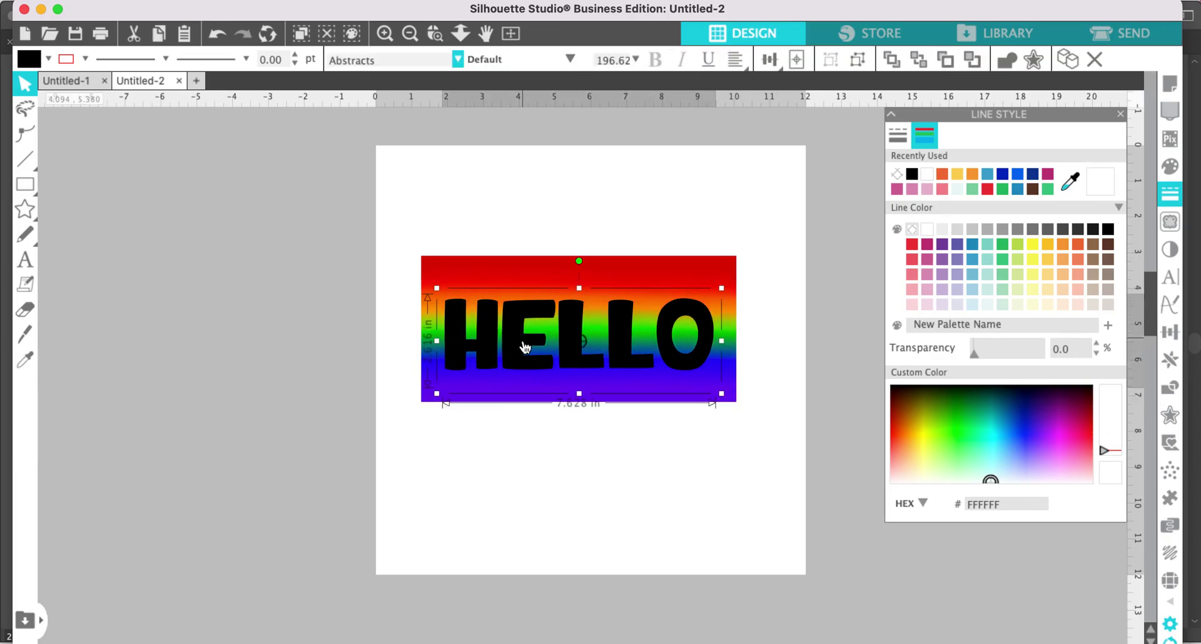
pyautogui.keyDown('shift'); pyautogui.click(489, 272); pyautogui.keyUp('shift')
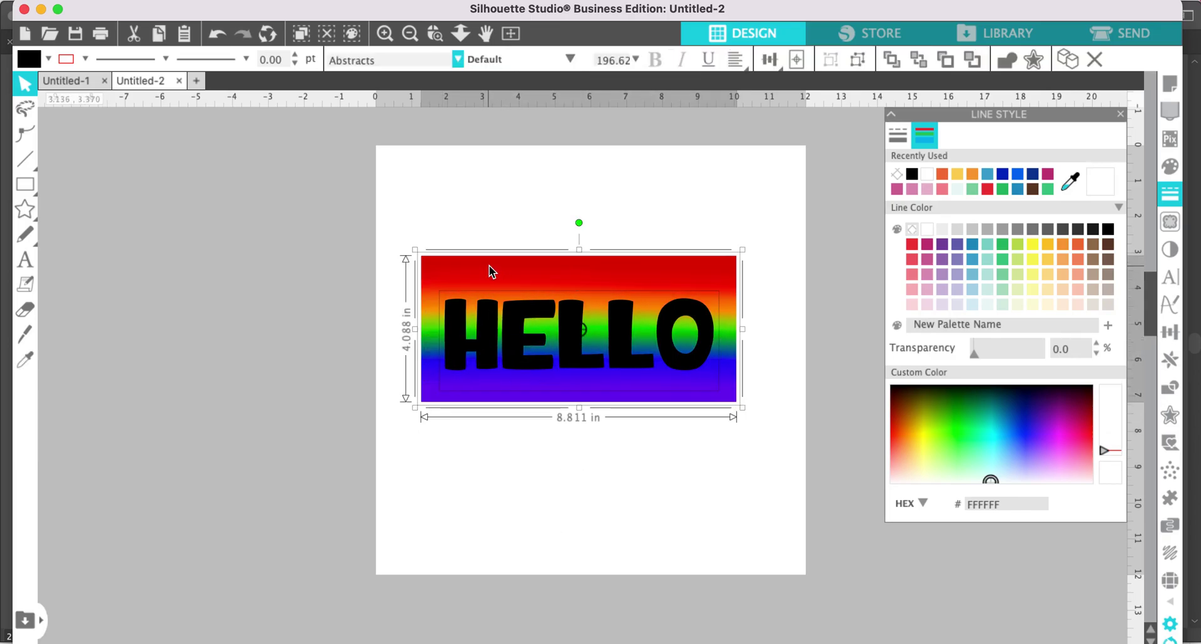
pyautogui.click(1169, 389)
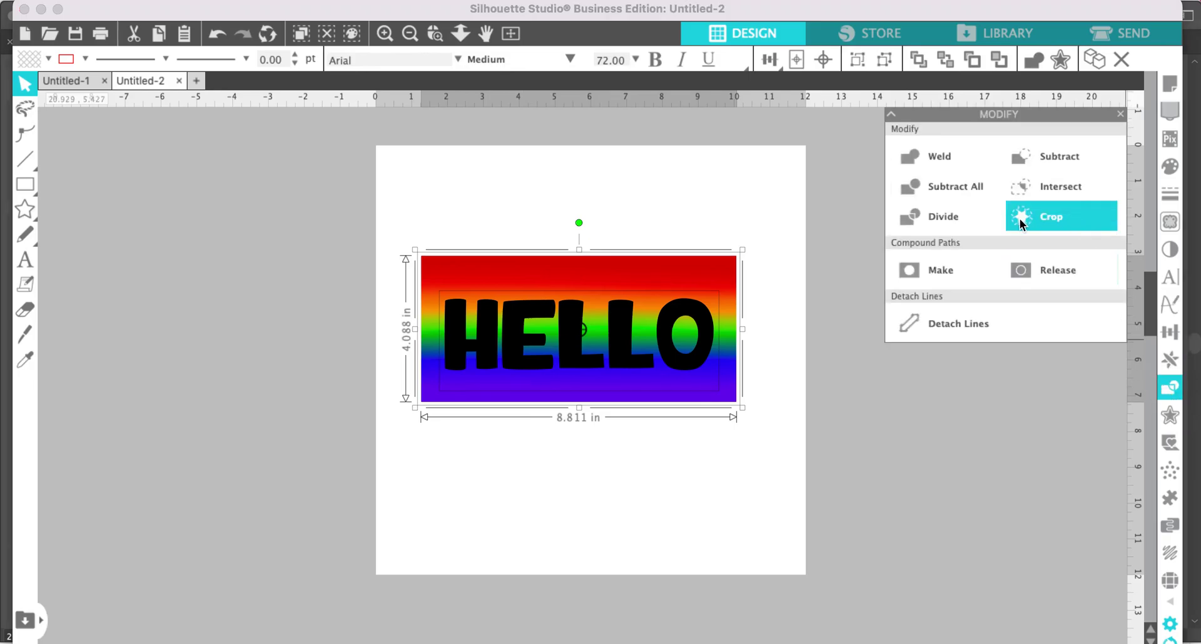
pyautogui.click(1020, 218)
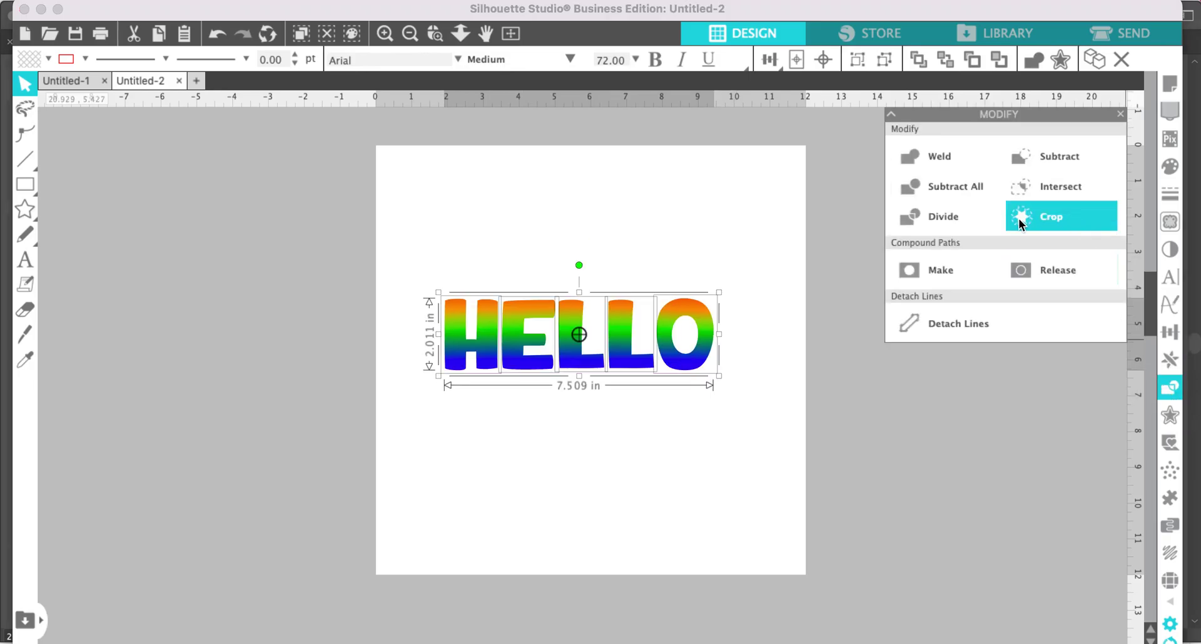
pyautogui.click(743, 469)
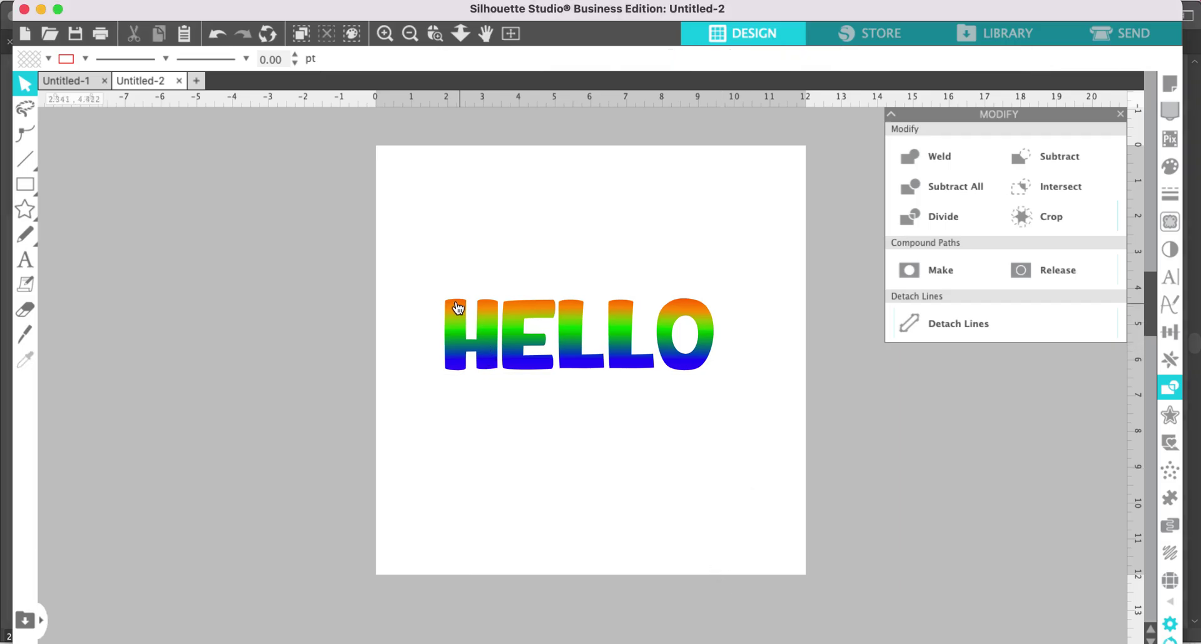
# Give all the cropped HELLO letters a black line color and slightly increase their line thickness
pyautogui.moveTo(401, 231); pyautogui.dragTo(531, 296)
pyautogui.click(530, 299)
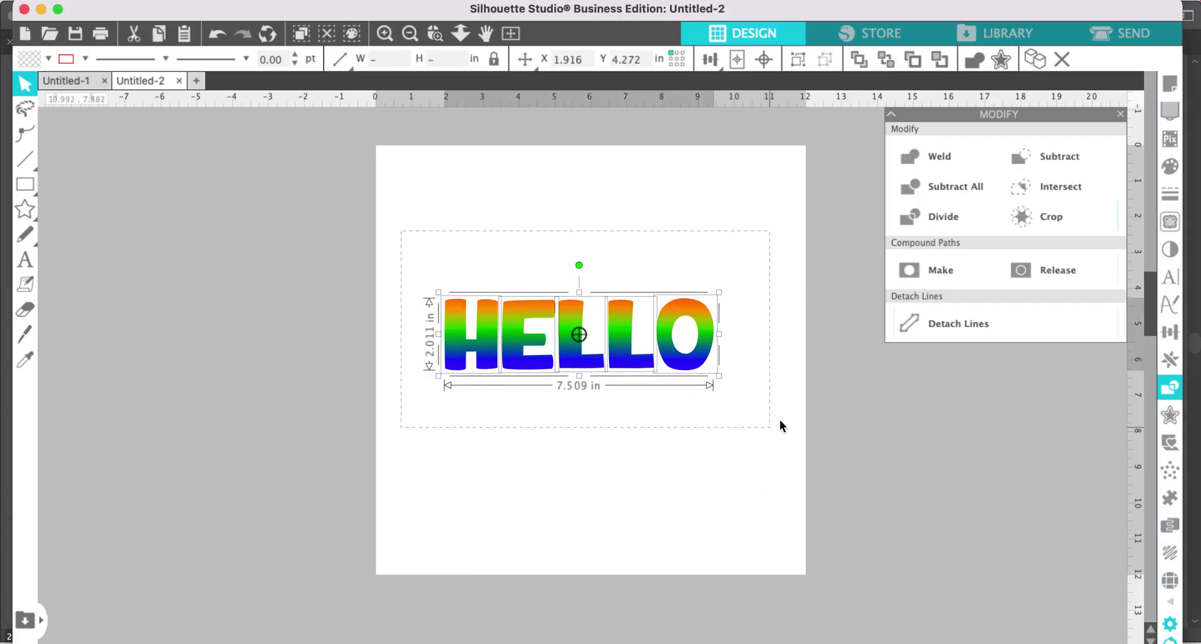
pyautogui.click(1173, 197)
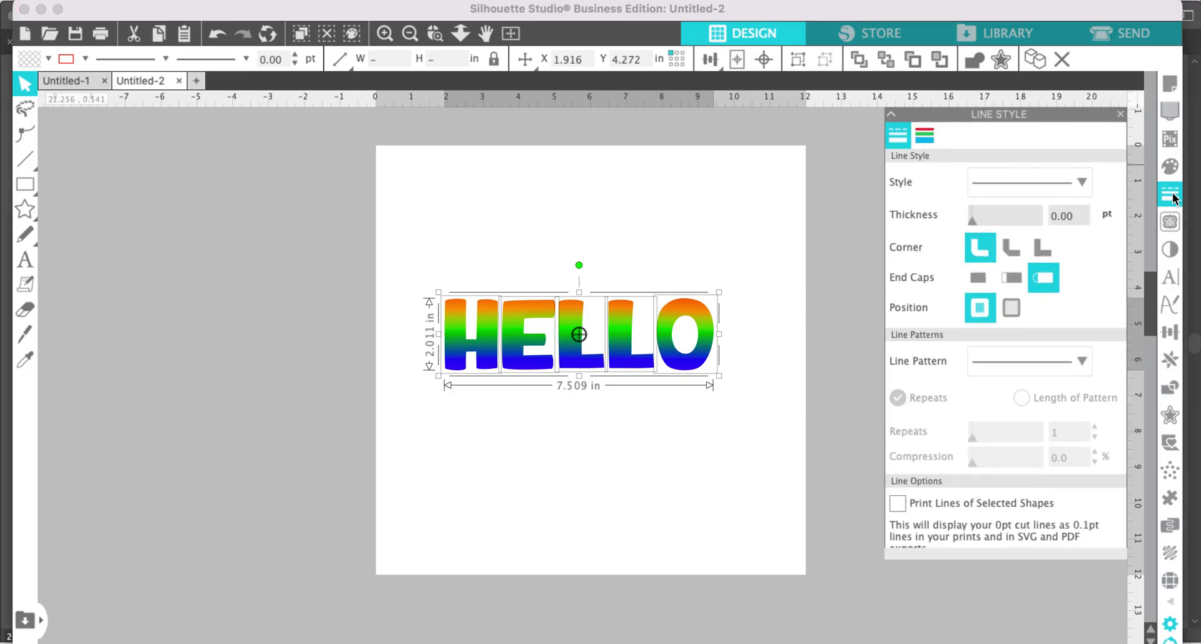
pyautogui.click(925, 138)
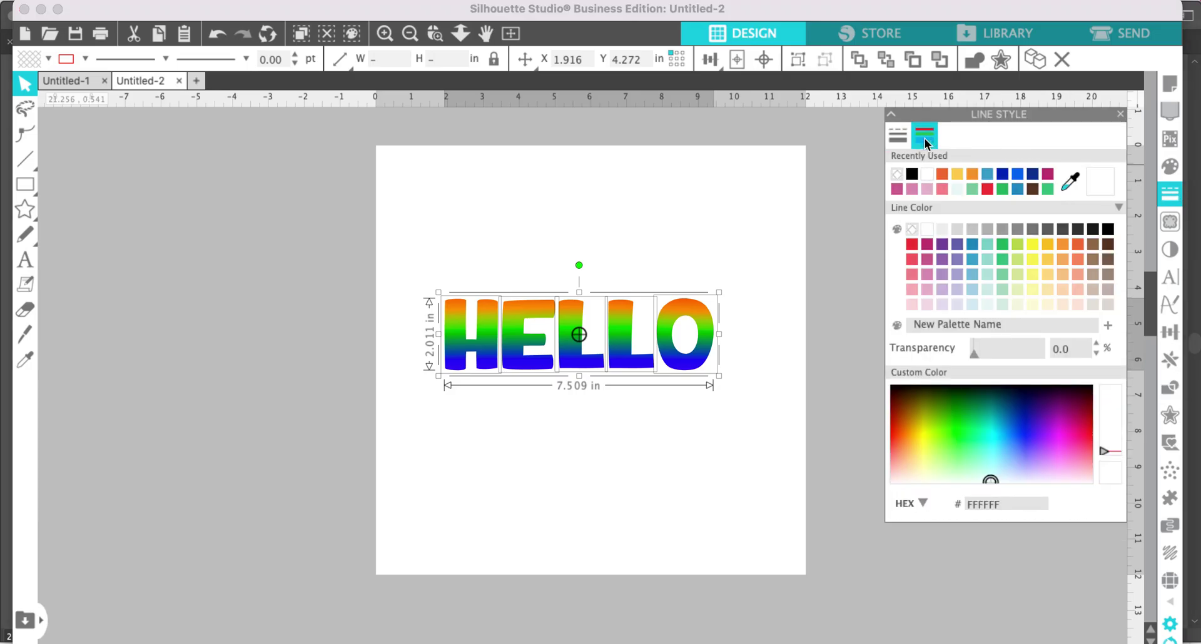
pyautogui.click(912, 175)
pyautogui.click(897, 135)
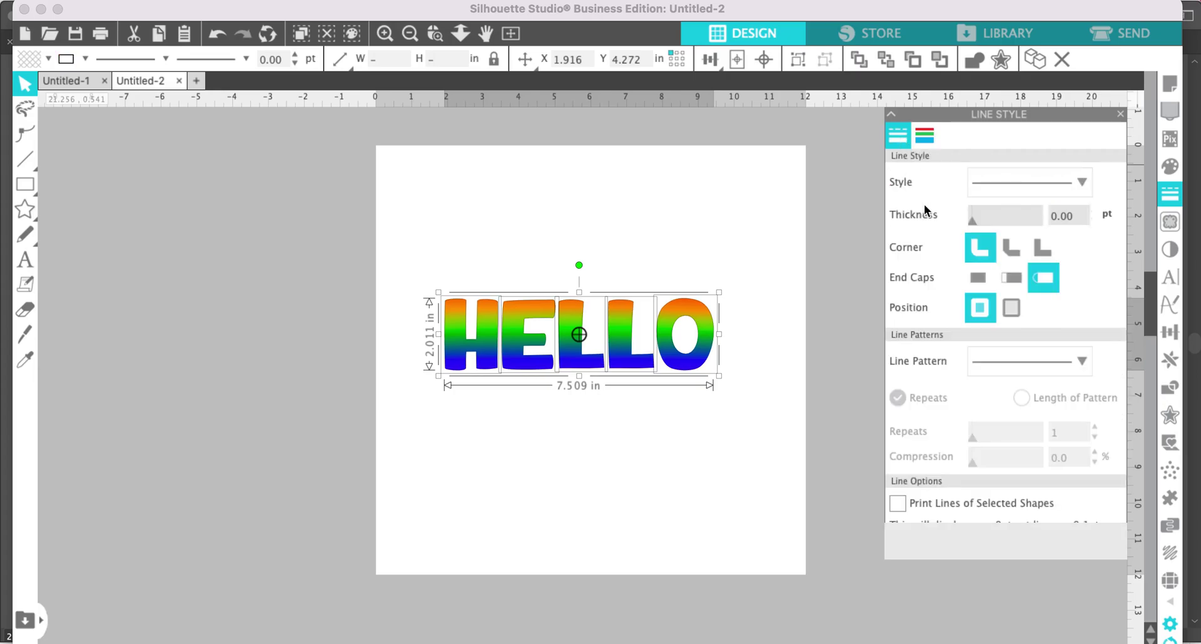
pyautogui.moveTo(974, 221); pyautogui.dragTo(983, 220)
pyautogui.click(716, 207)
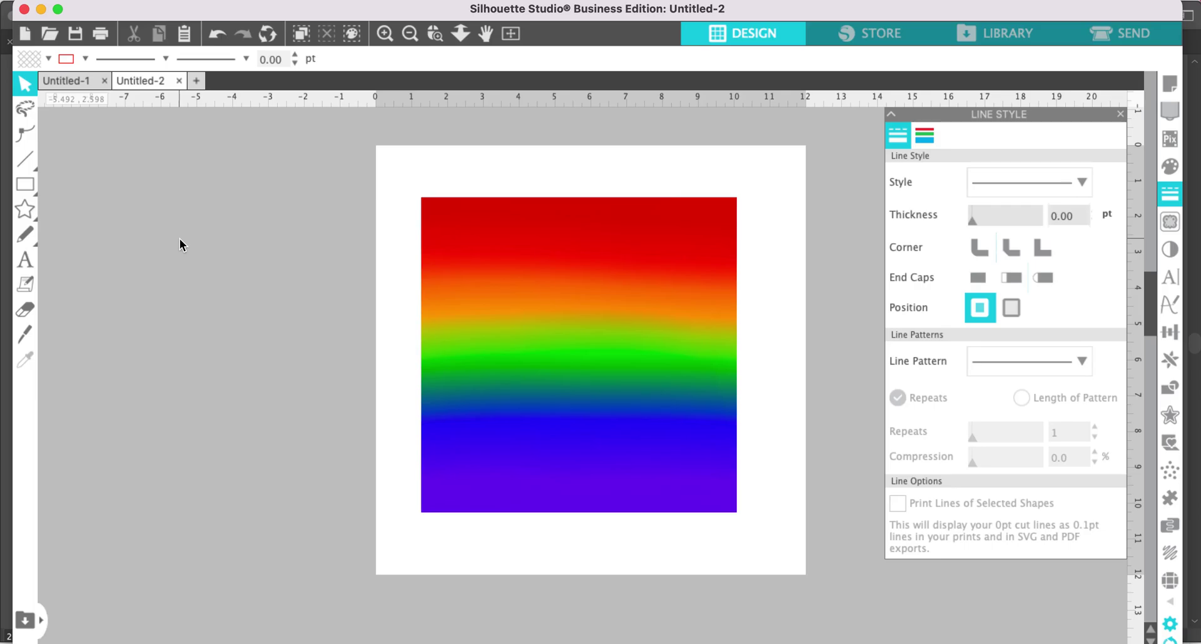
# Draw a seven-lobed flower flexishape about 6.59 in wide and high and place it over the middle of the rainbow square
pyautogui.click(31, 211)
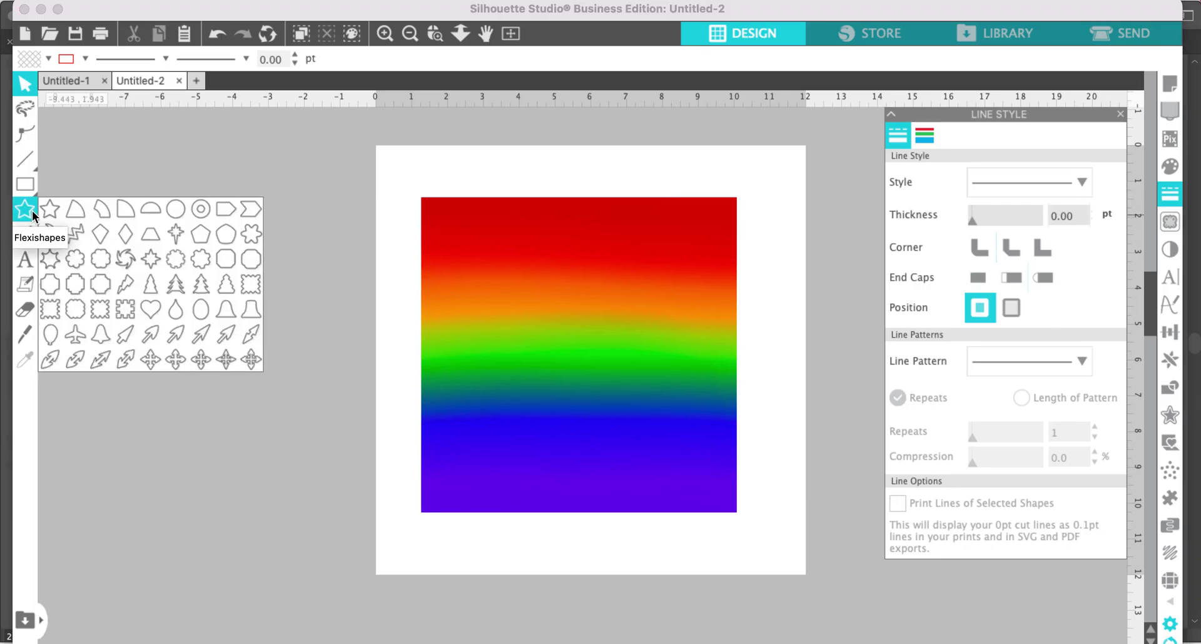
pyautogui.click(125, 259)
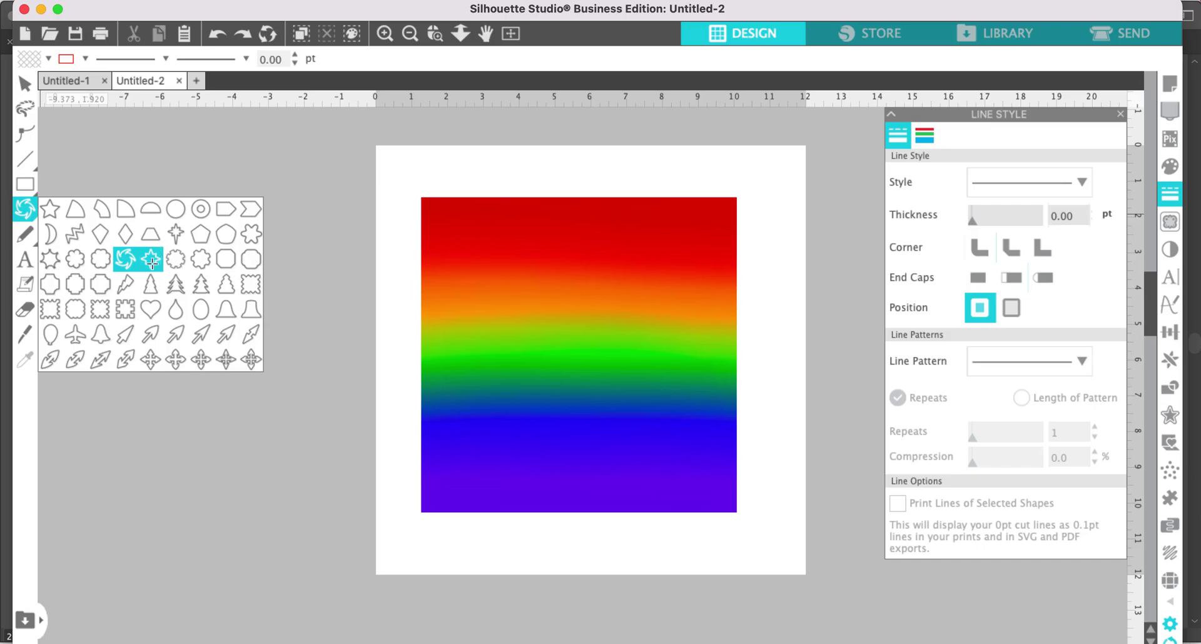
pyautogui.click(75, 258)
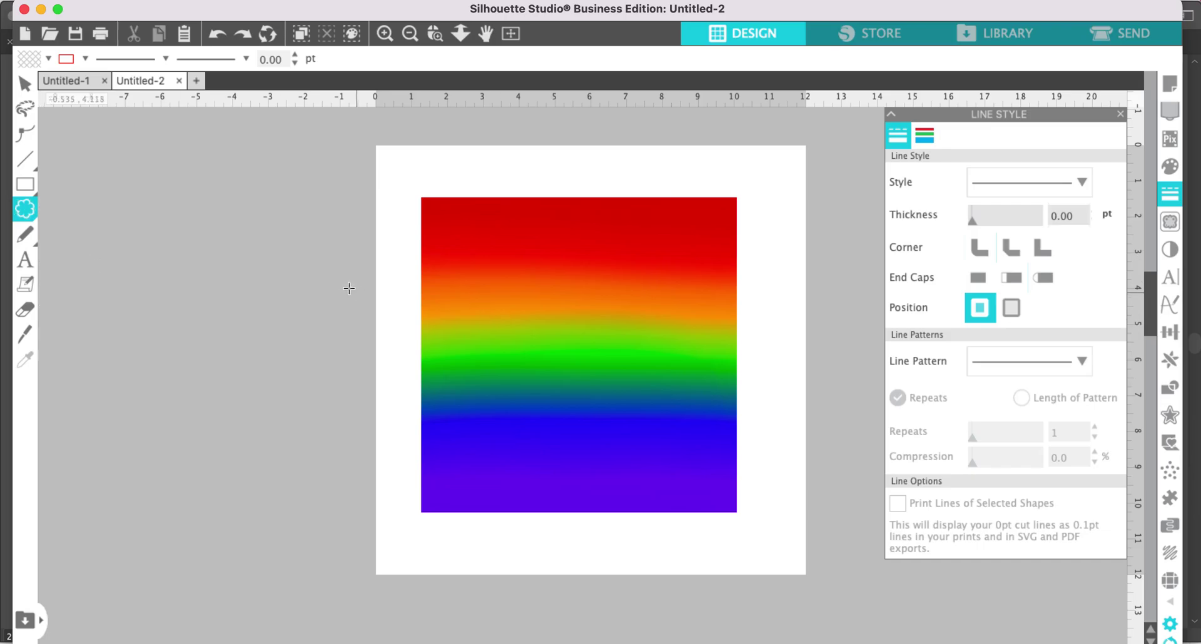
pyautogui.moveTo(318, 269); pyautogui.dragTo(354, 379)
pyautogui.click(23, 84)
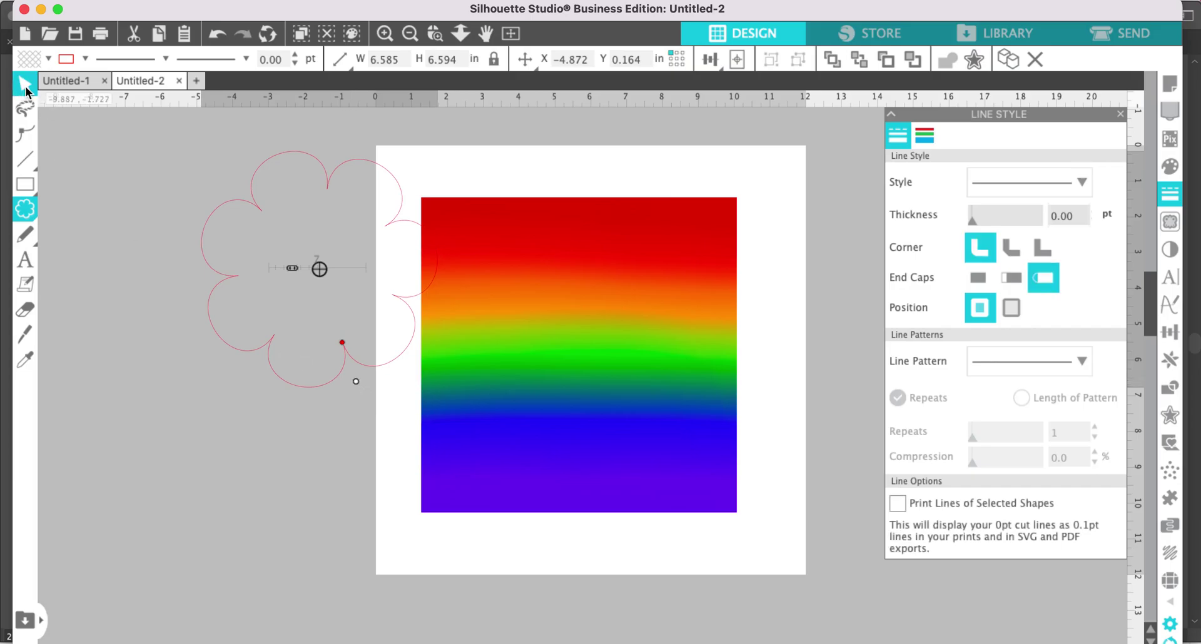
pyautogui.moveTo(346, 386); pyautogui.dragTo(604, 461)
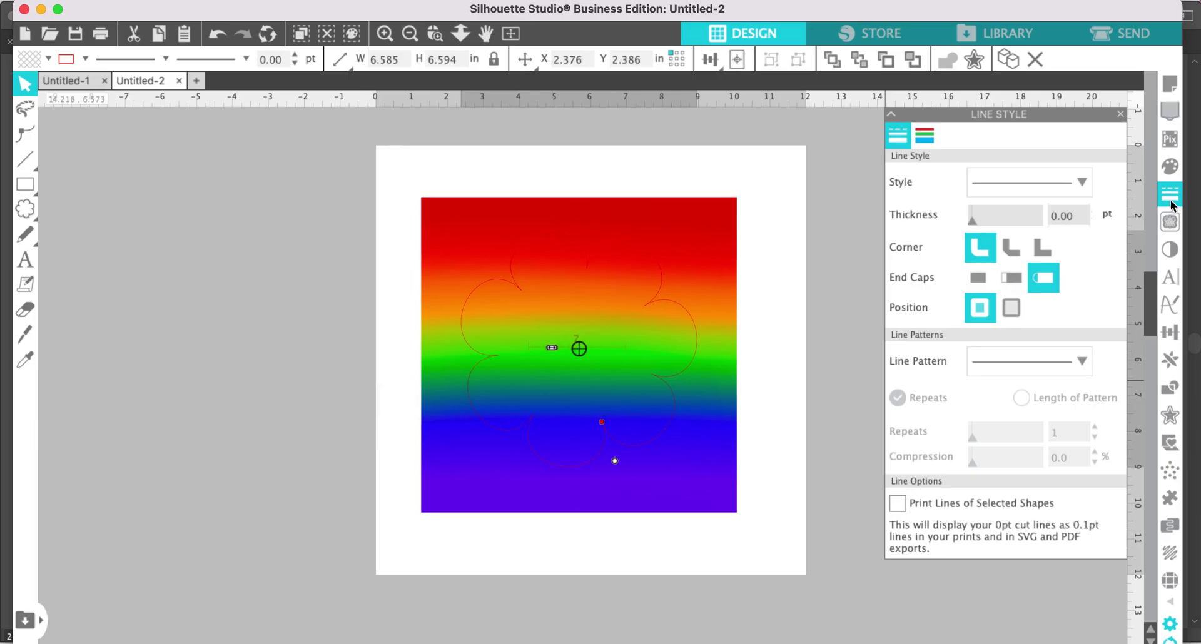
# Fill the flower shape with black and set its line color to transparent
pyautogui.click(1167, 178)
pyautogui.click(1168, 166)
pyautogui.click(896, 175)
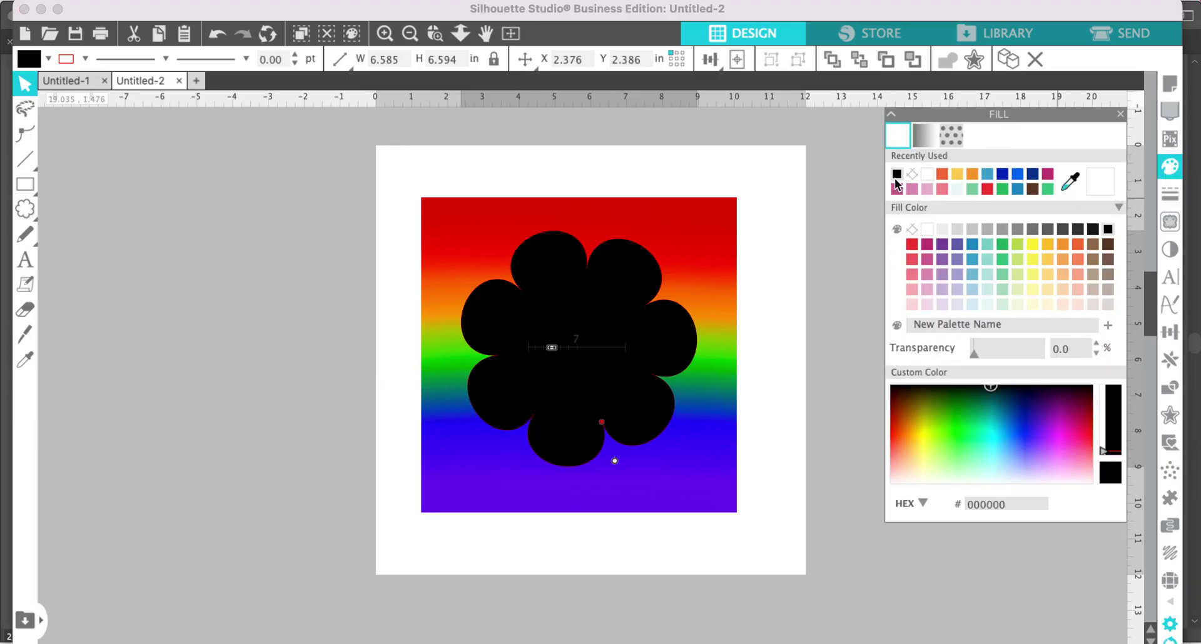
pyautogui.click(1170, 194)
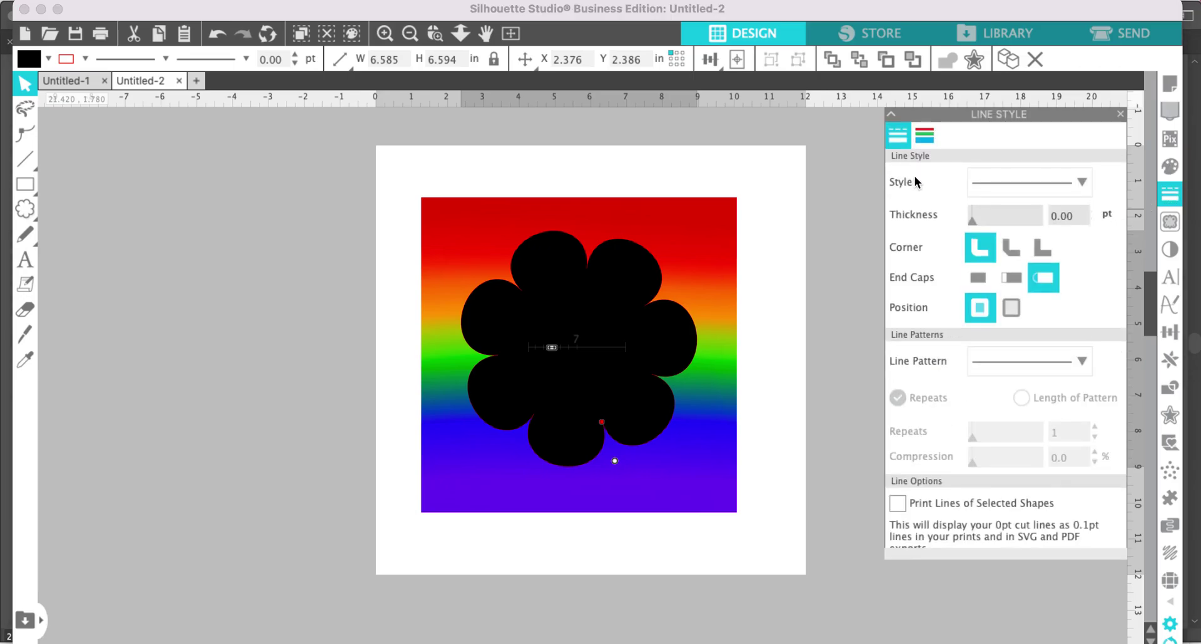
pyautogui.click(925, 135)
pyautogui.click(912, 176)
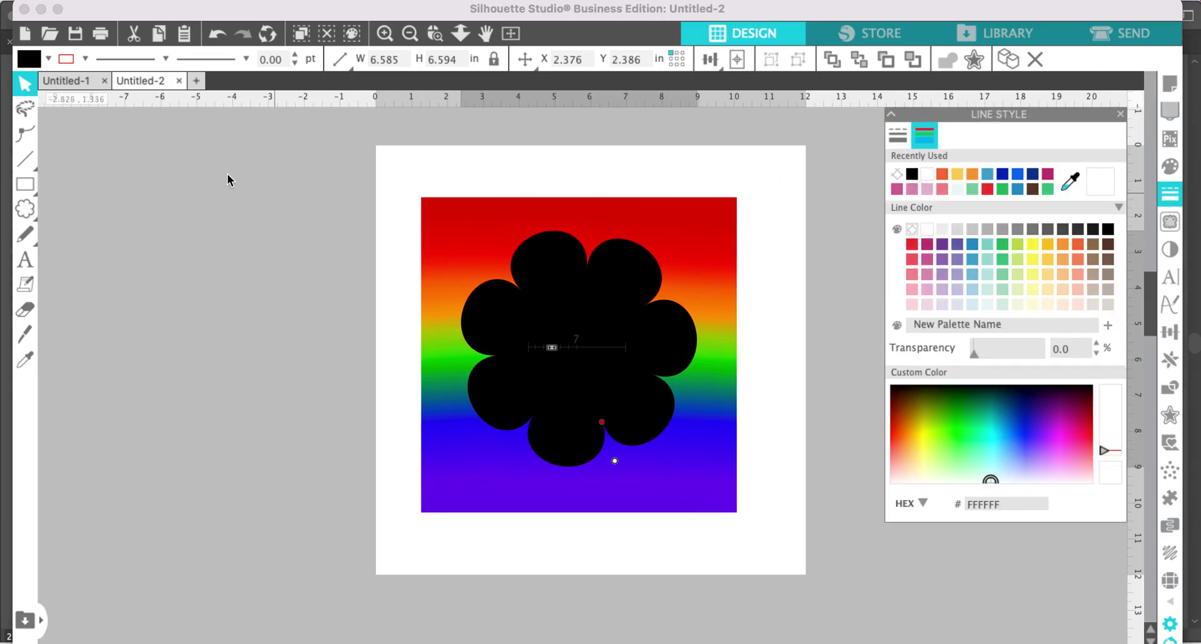
# Crop the rainbow square with the black flower shape so the pattern remains only inside the flower
pyautogui.click(413, 244)
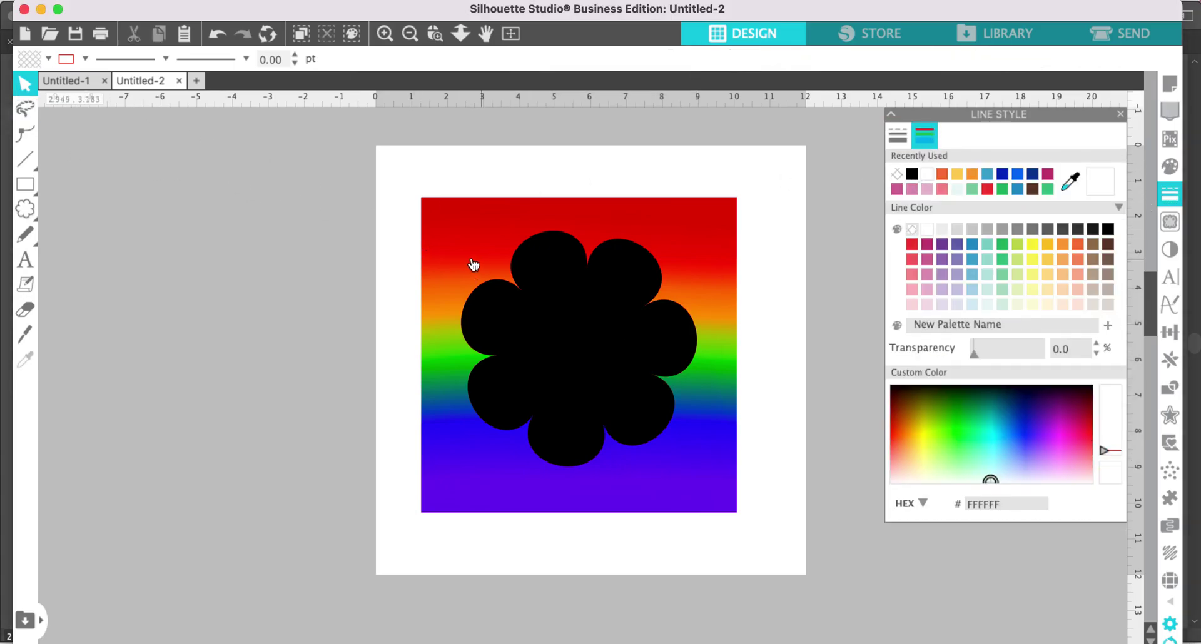
pyautogui.click(542, 303)
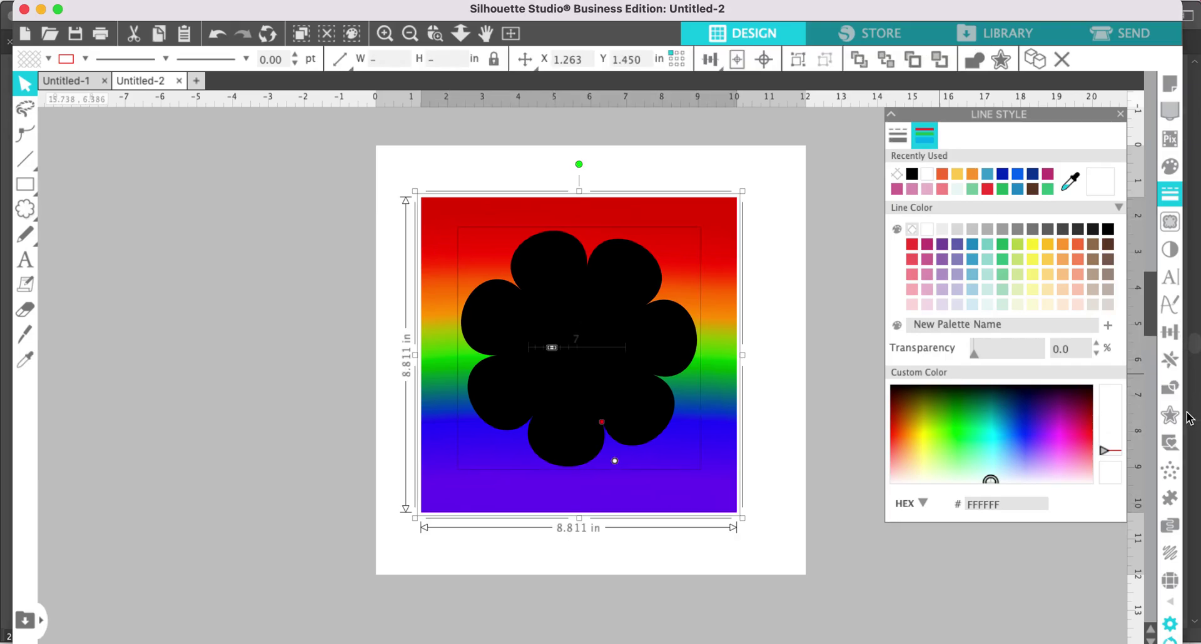
pyautogui.click(1168, 389)
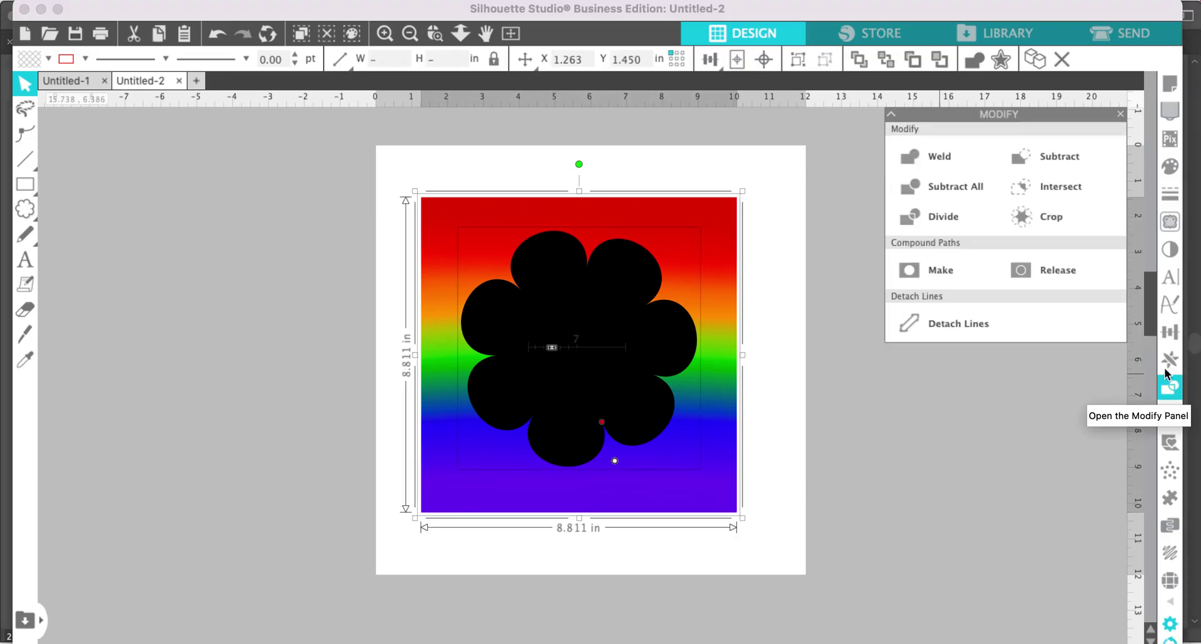
pyautogui.click(1052, 222)
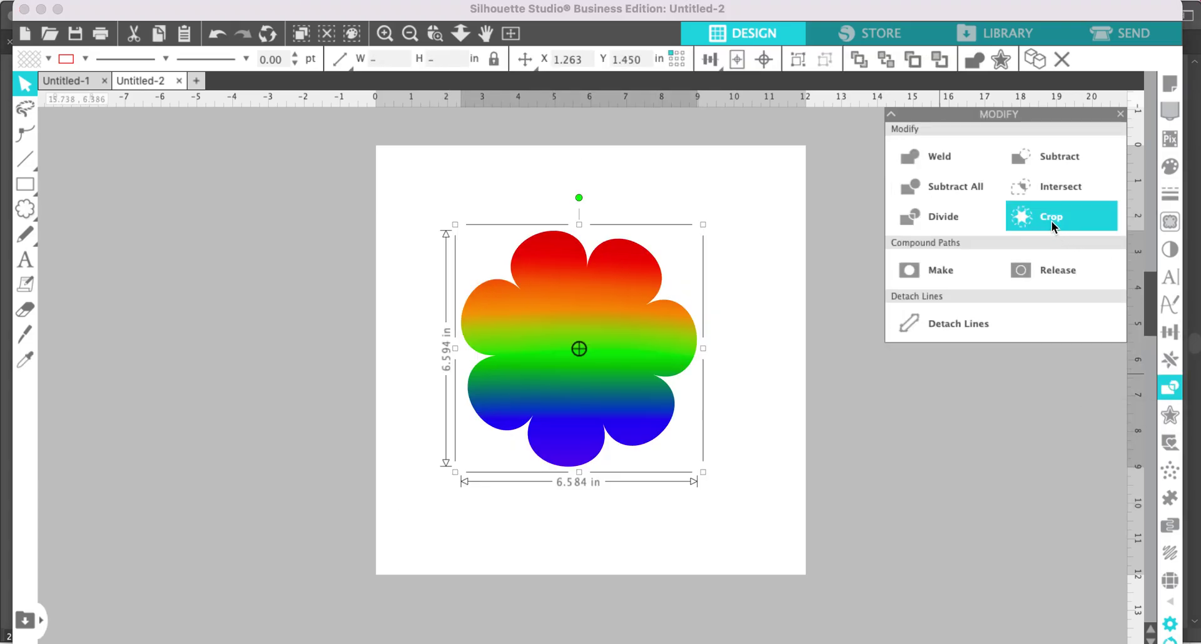
pyautogui.click(771, 504)
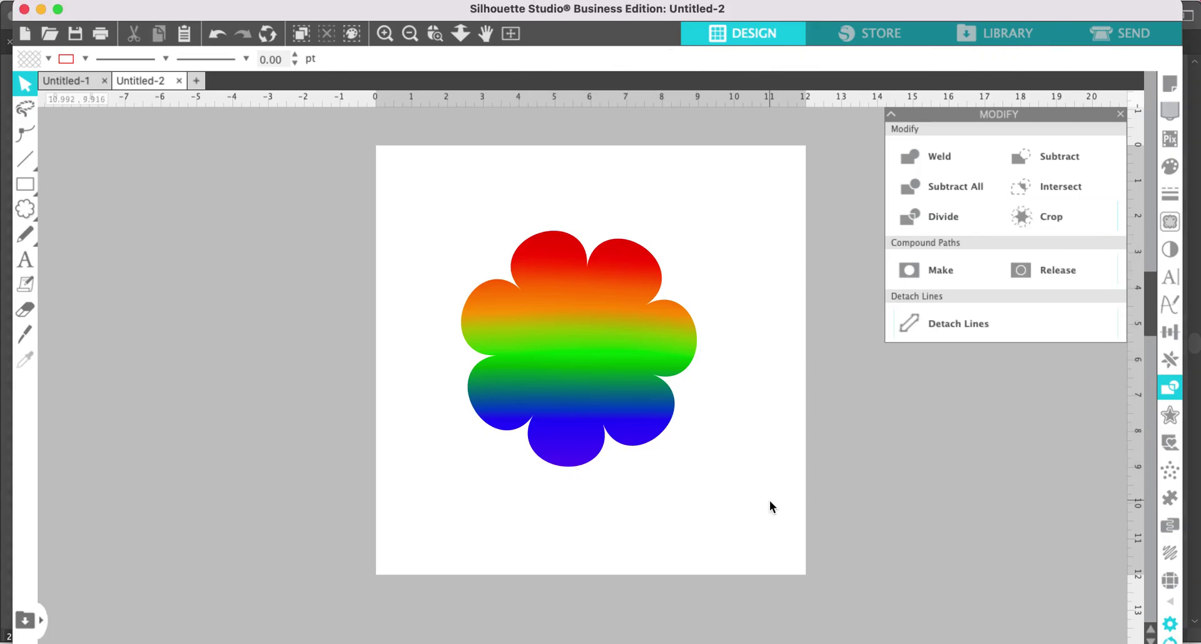